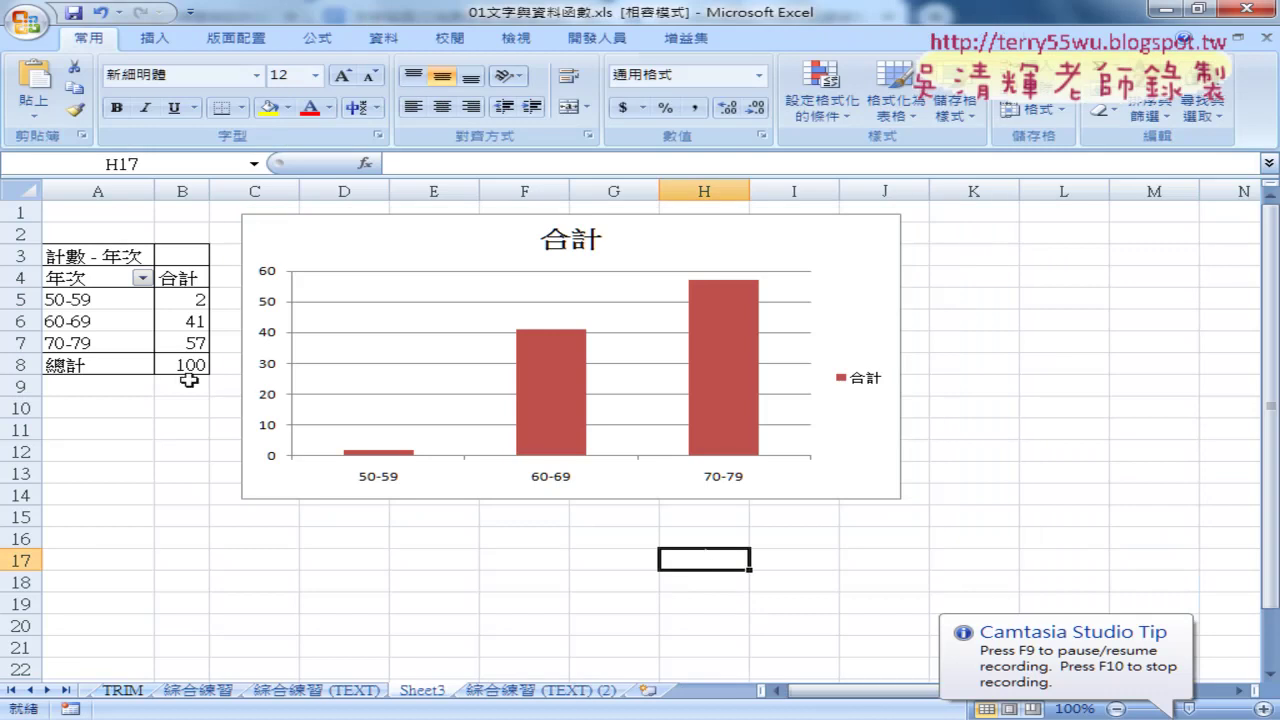
Step: Leave the pivot table and inspect the 年次 formula in I2 on 綜合練習 (TEXT) (2)
click(125, 320)
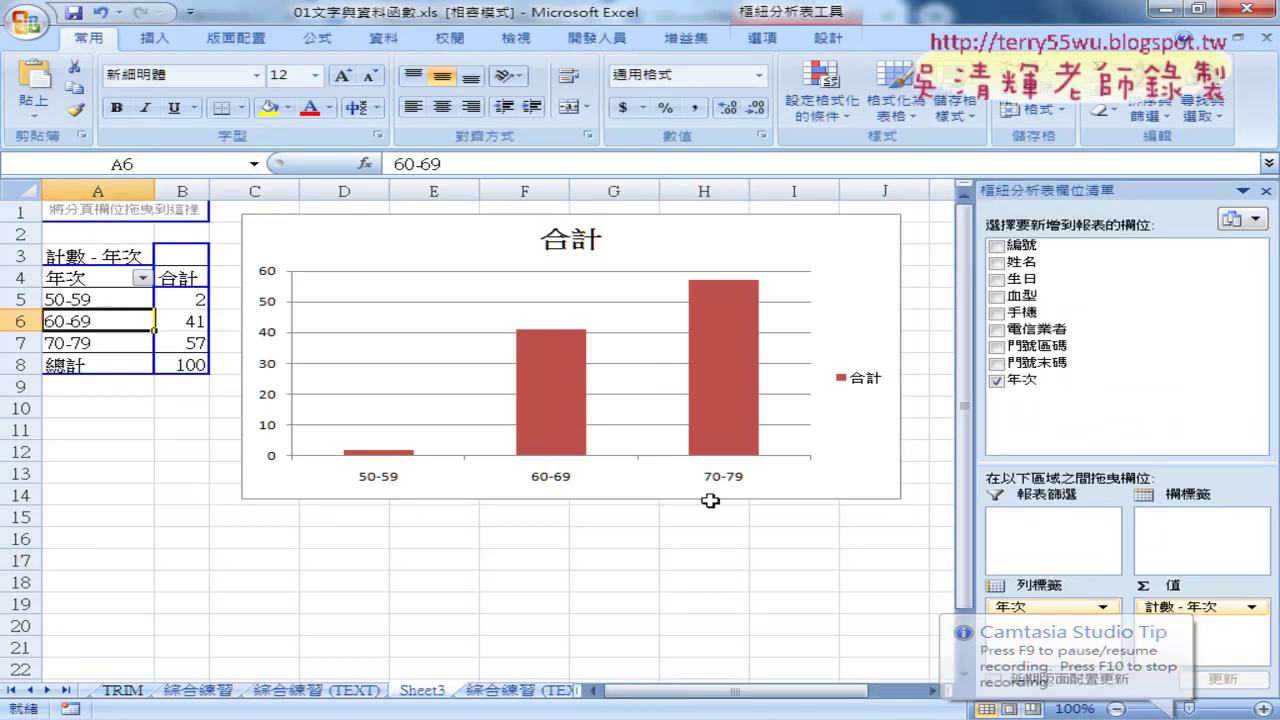
click(733, 581)
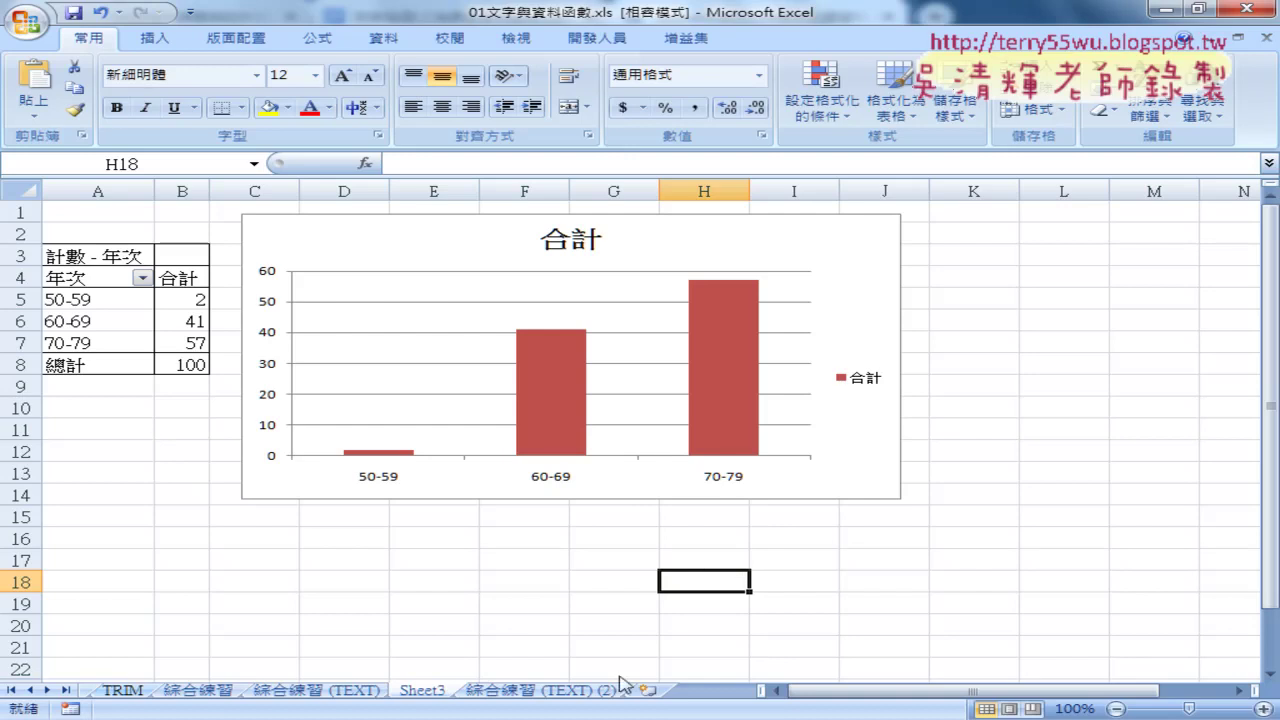
click(545, 691)
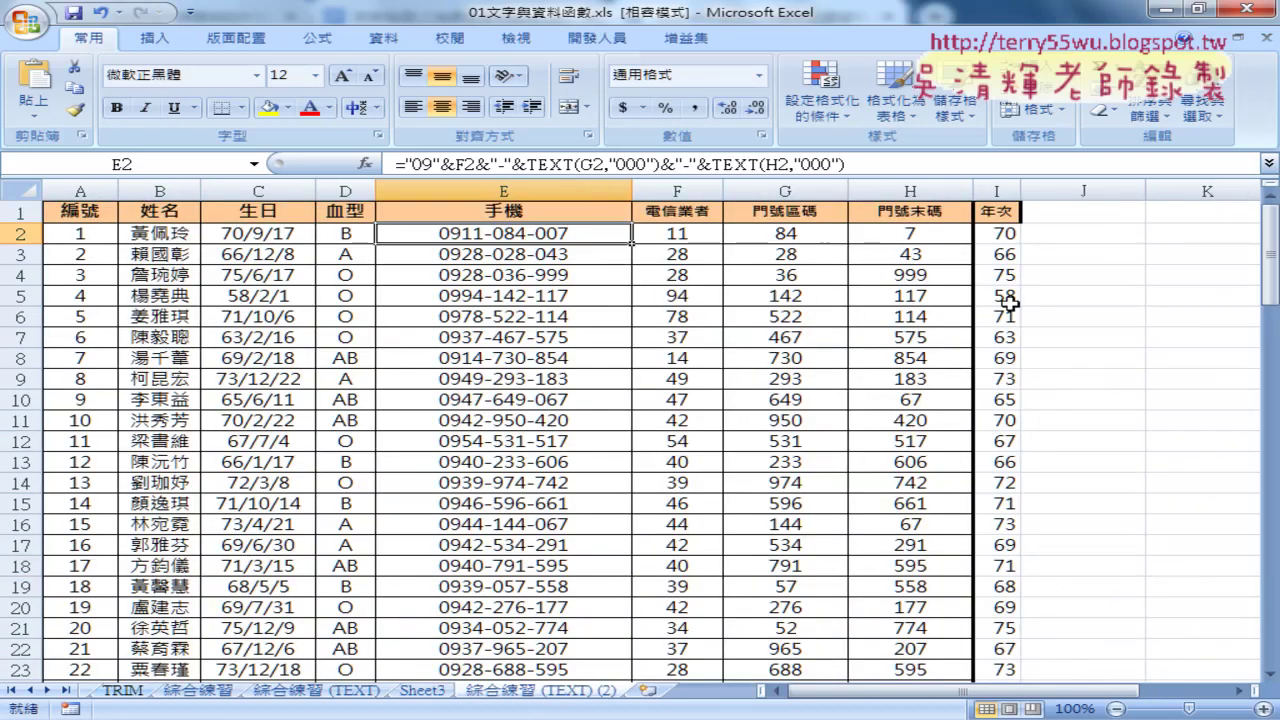
click(996, 234)
click(1000, 188)
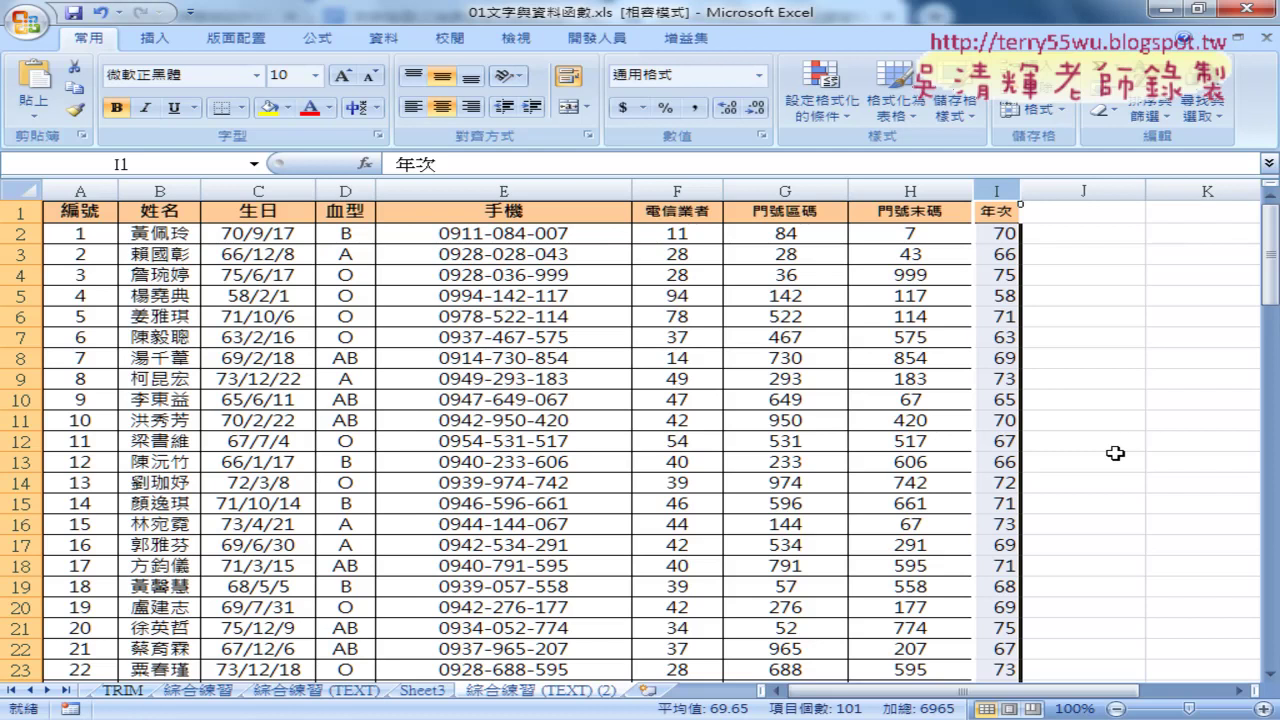
click(1078, 378)
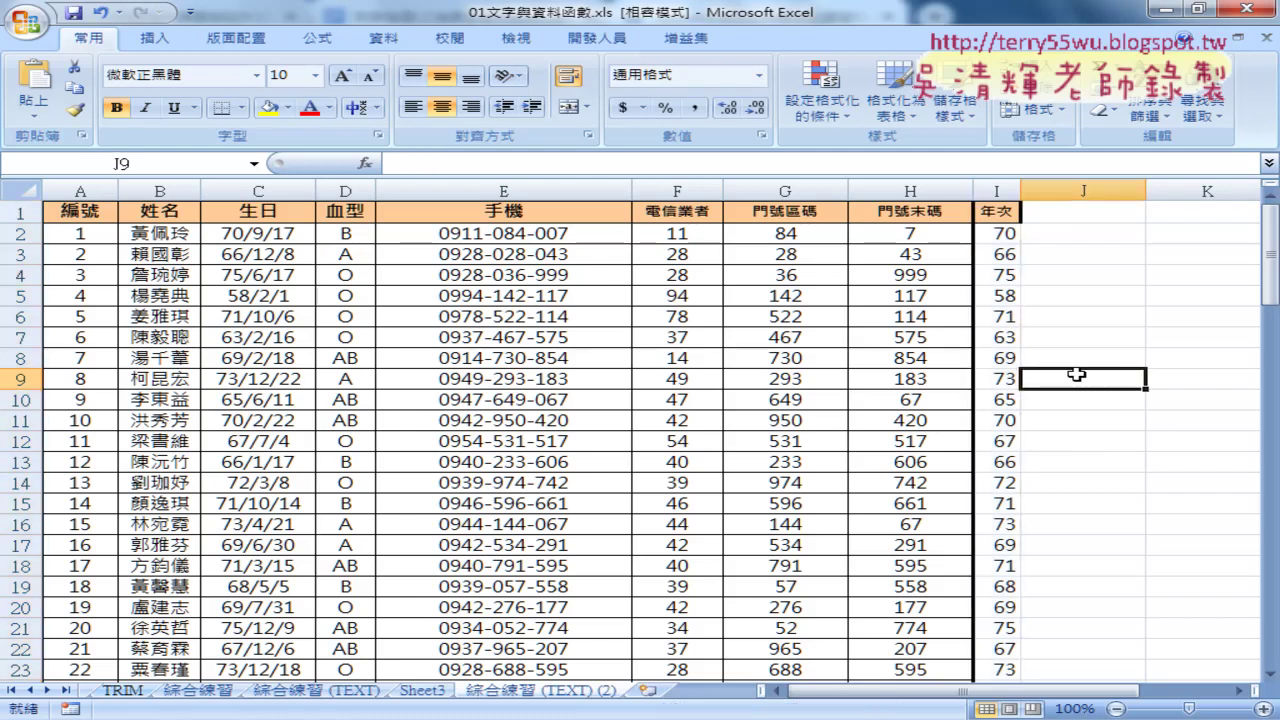
click(1002, 234)
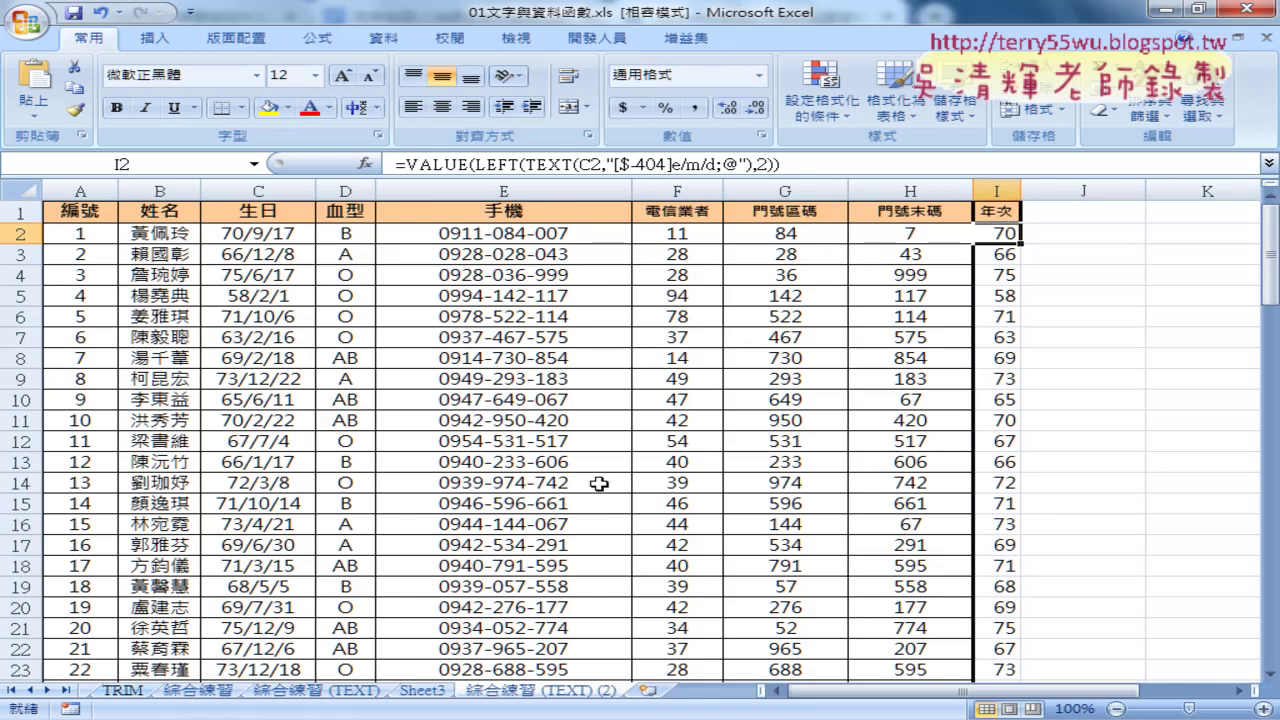
Step: Compare with the instructions on 綜合練習 (TEXT), then return to 綜合練習 (TEXT) (2)
click(345, 690)
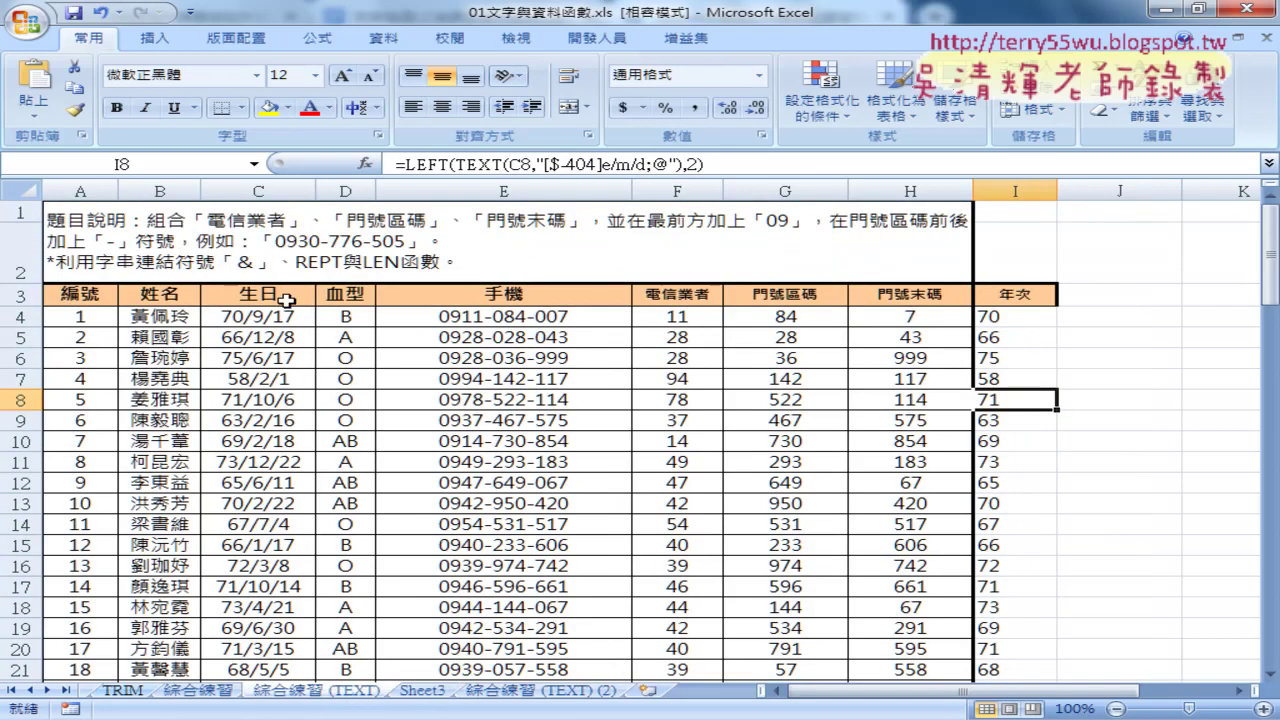
click(38, 218)
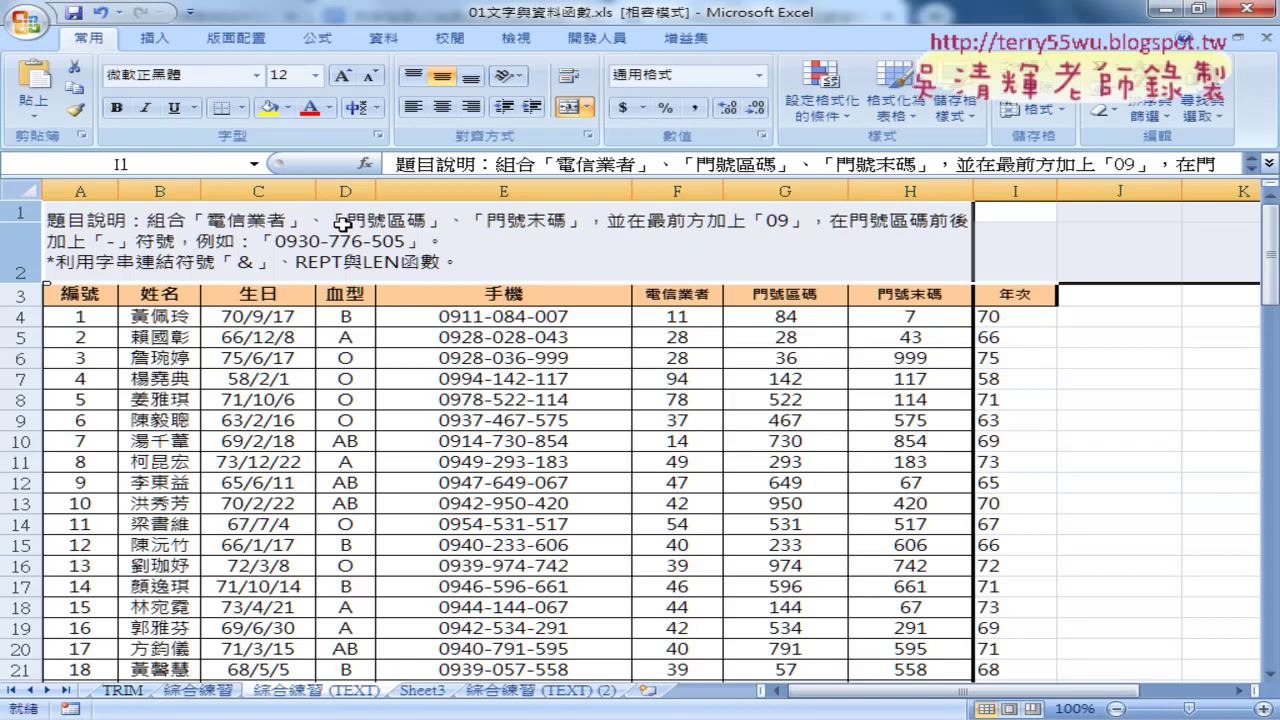
click(528, 690)
click(318, 690)
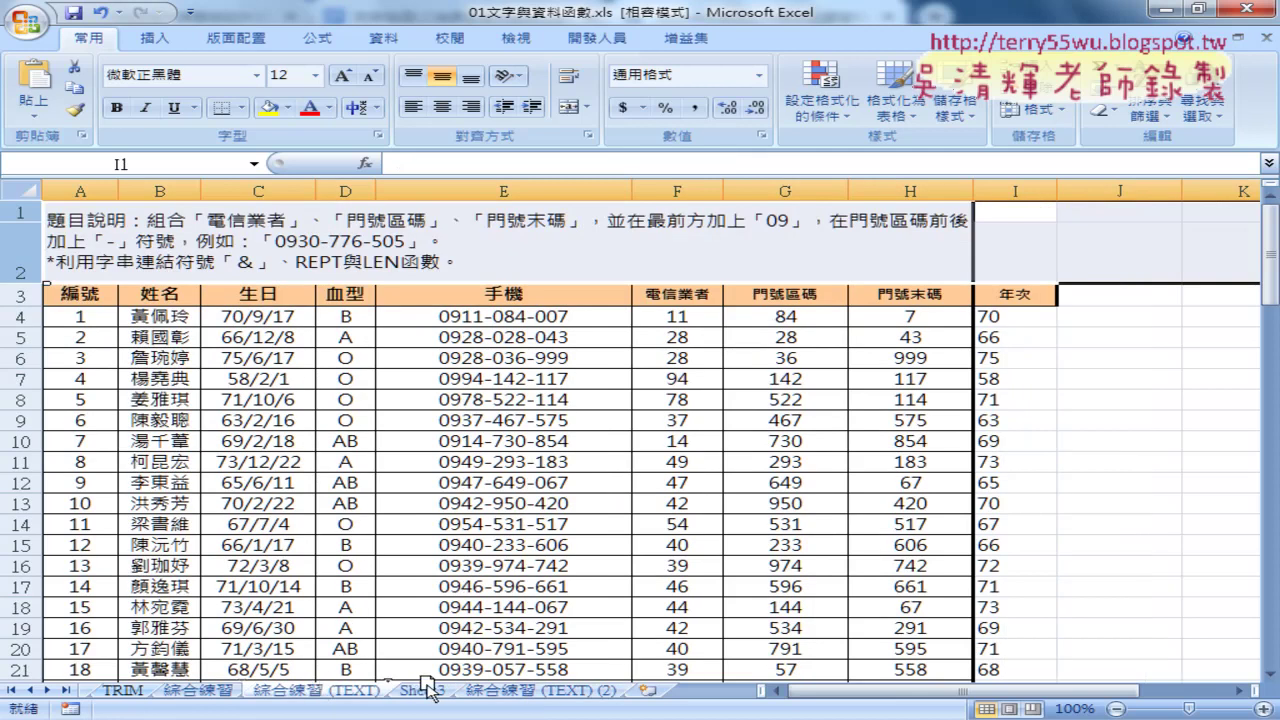
click(515, 690)
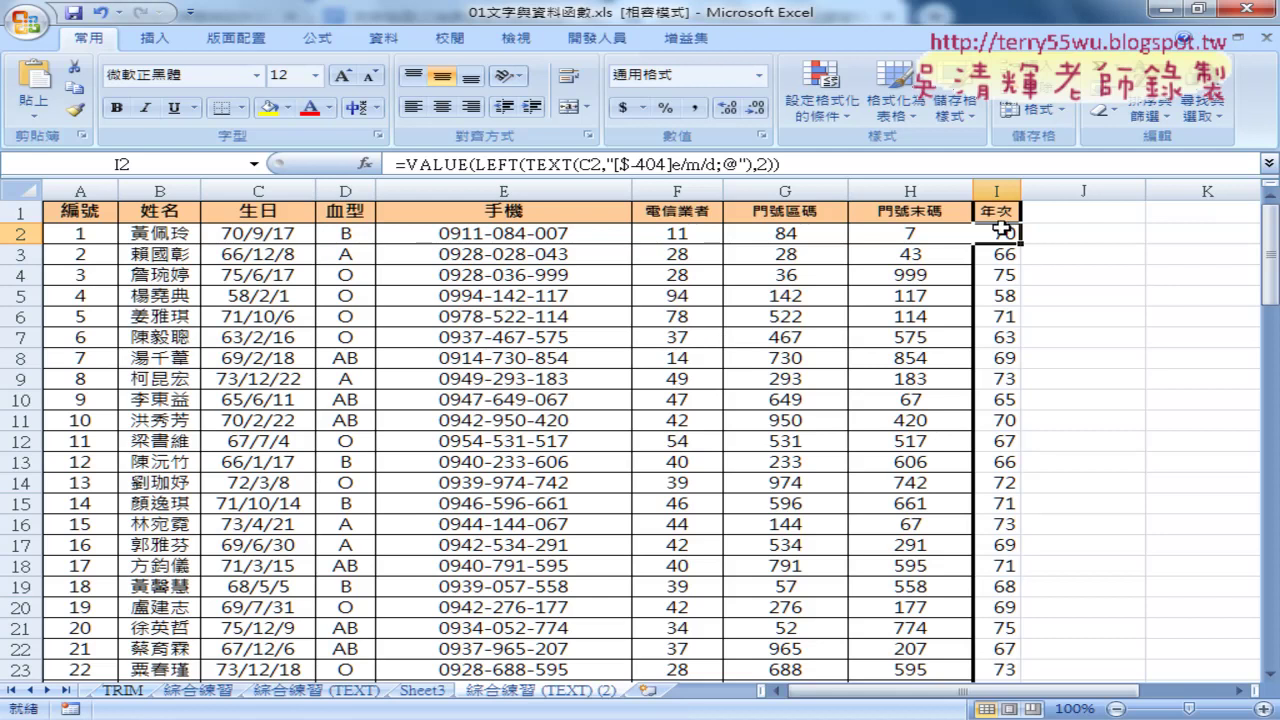
Step: Delete the VALUE( wrapper from I2's 年次 formula in the formula bar
click(424, 165)
drag(408, 165, 478, 165)
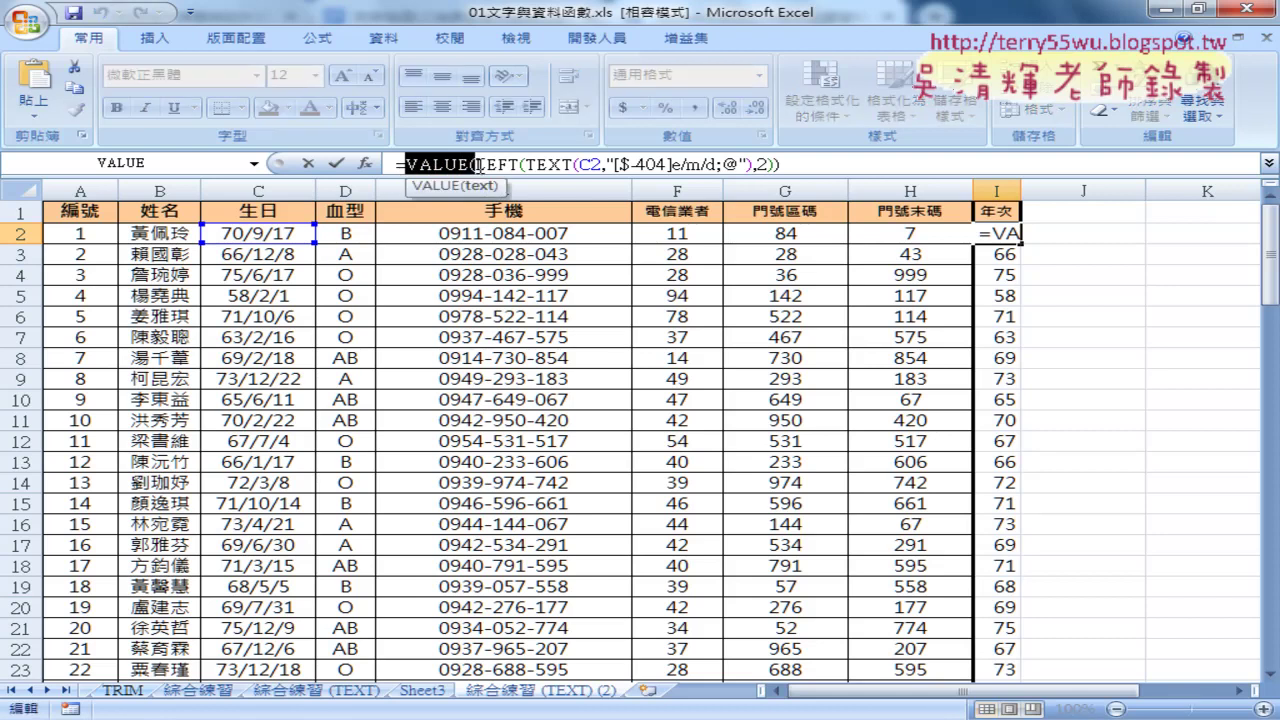
key(Delete)
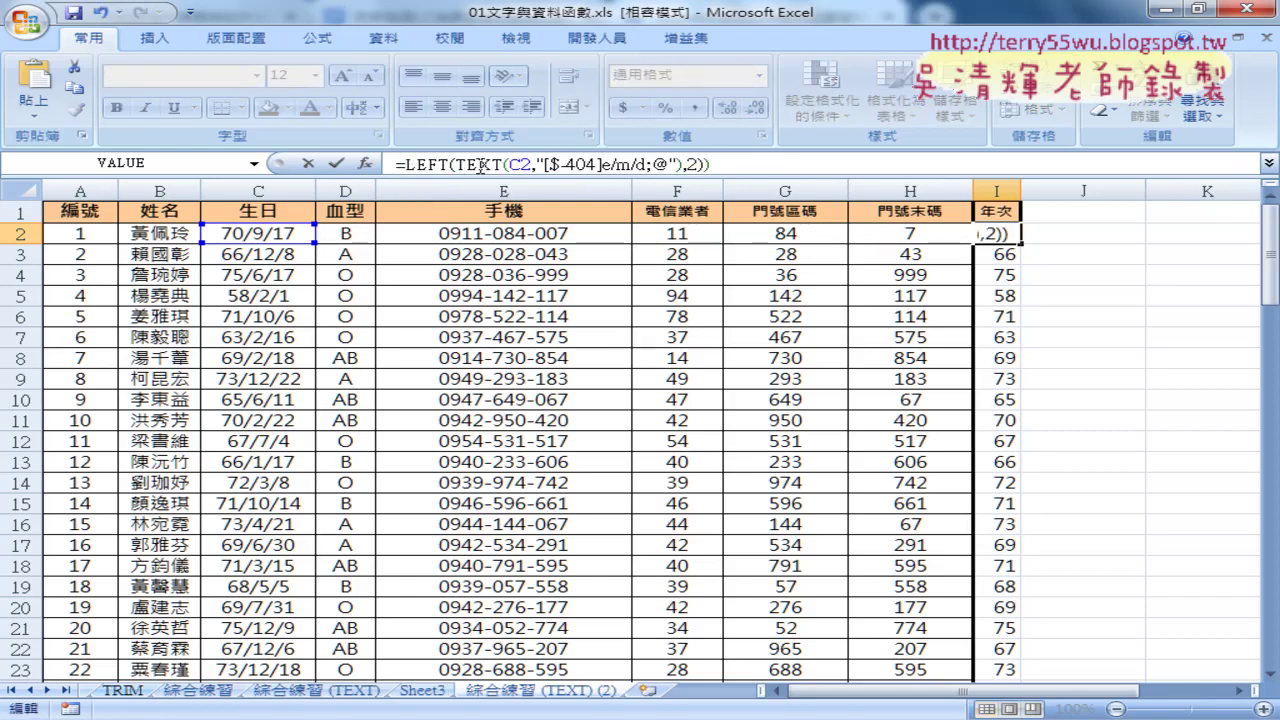
key(Return)
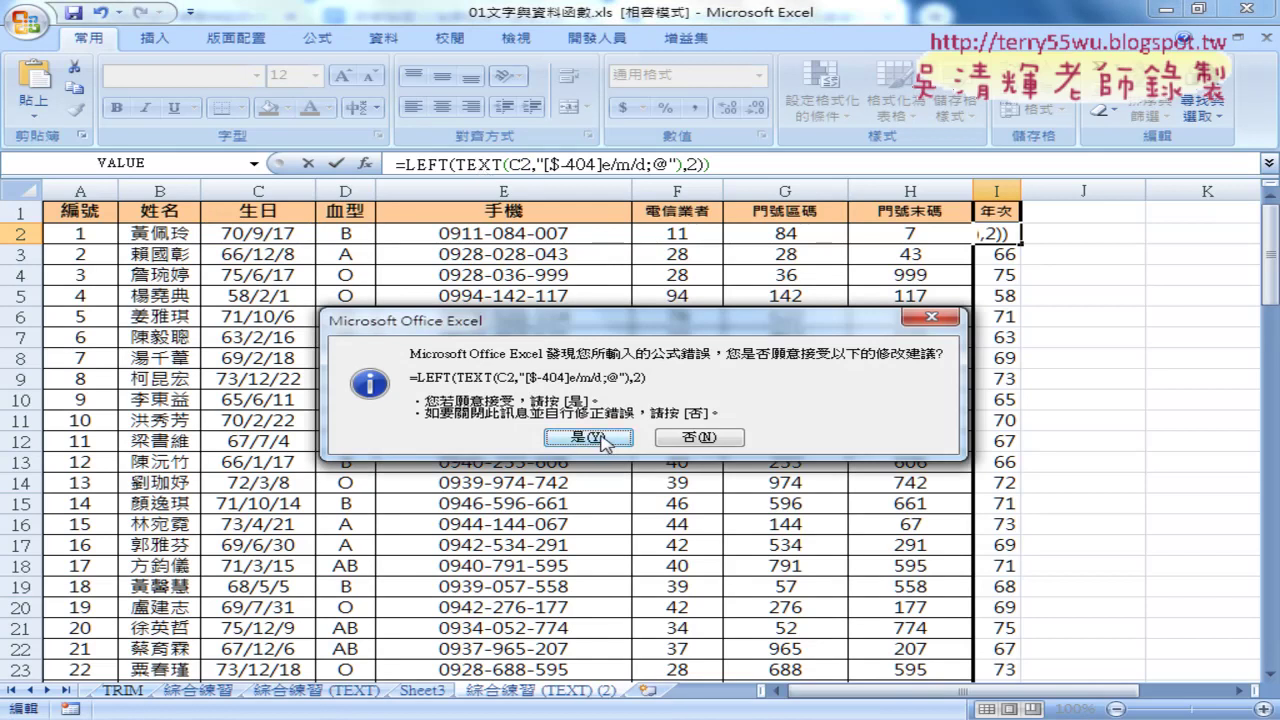
Step: Remove the extra parenthesis so I2 reads =LEFT(TEXT(C2,…),2), then fill it down column I
click(685, 440)
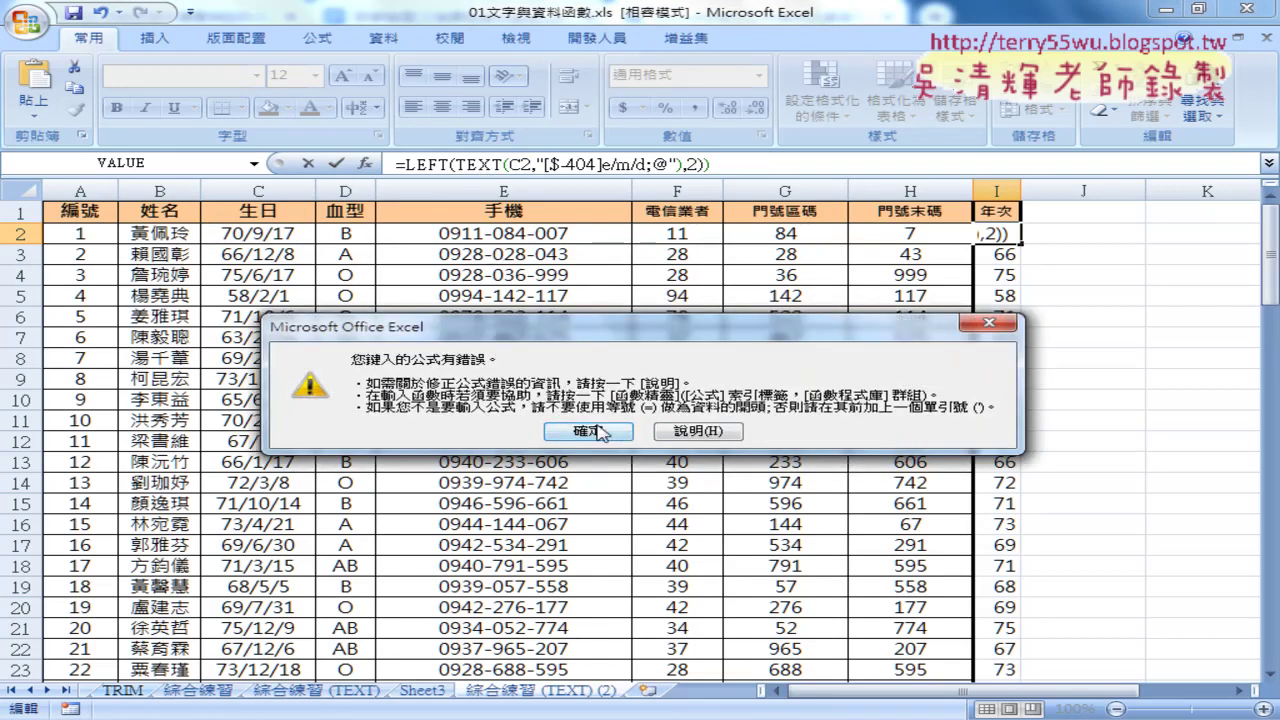
click(590, 431)
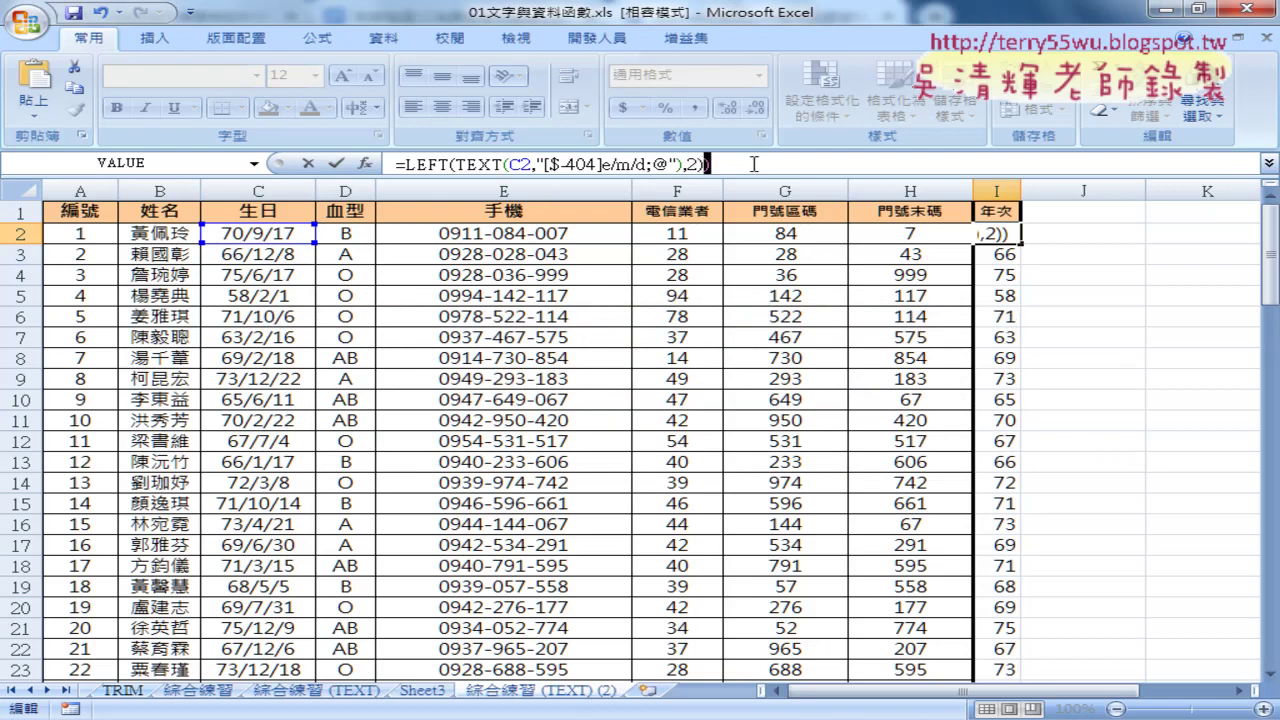
key(Delete)
click(336, 162)
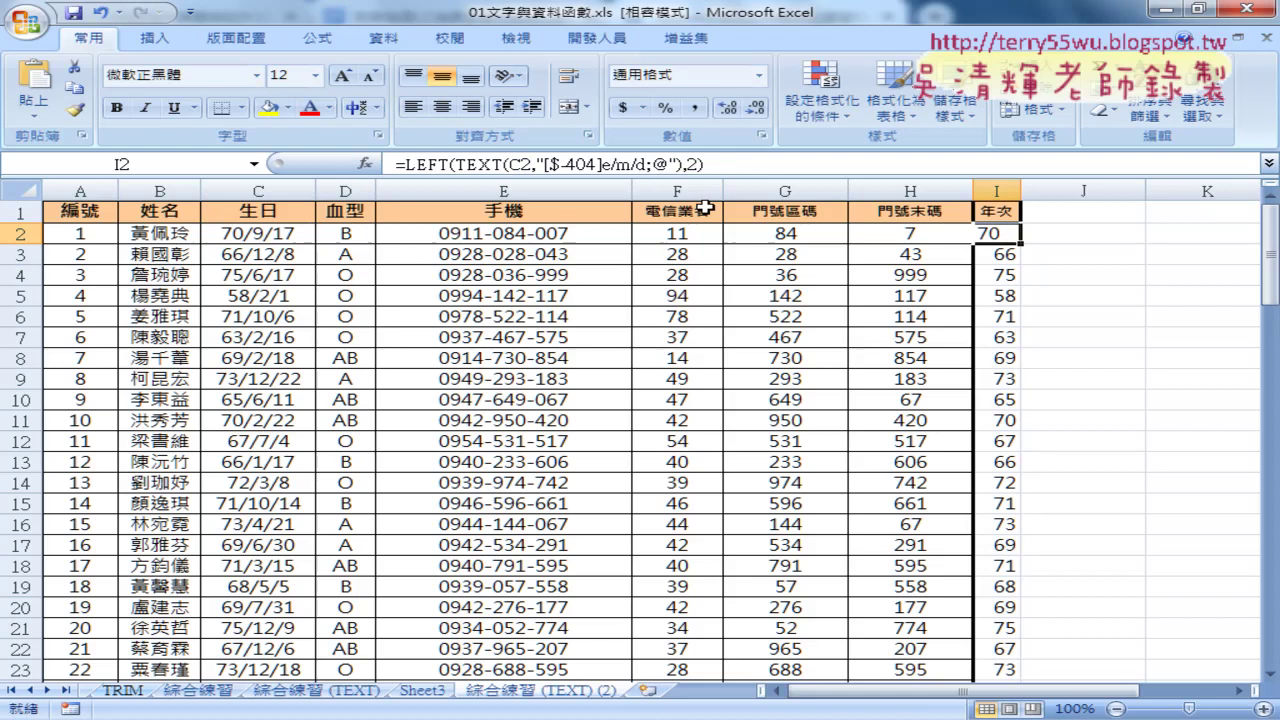
double_click(1020, 243)
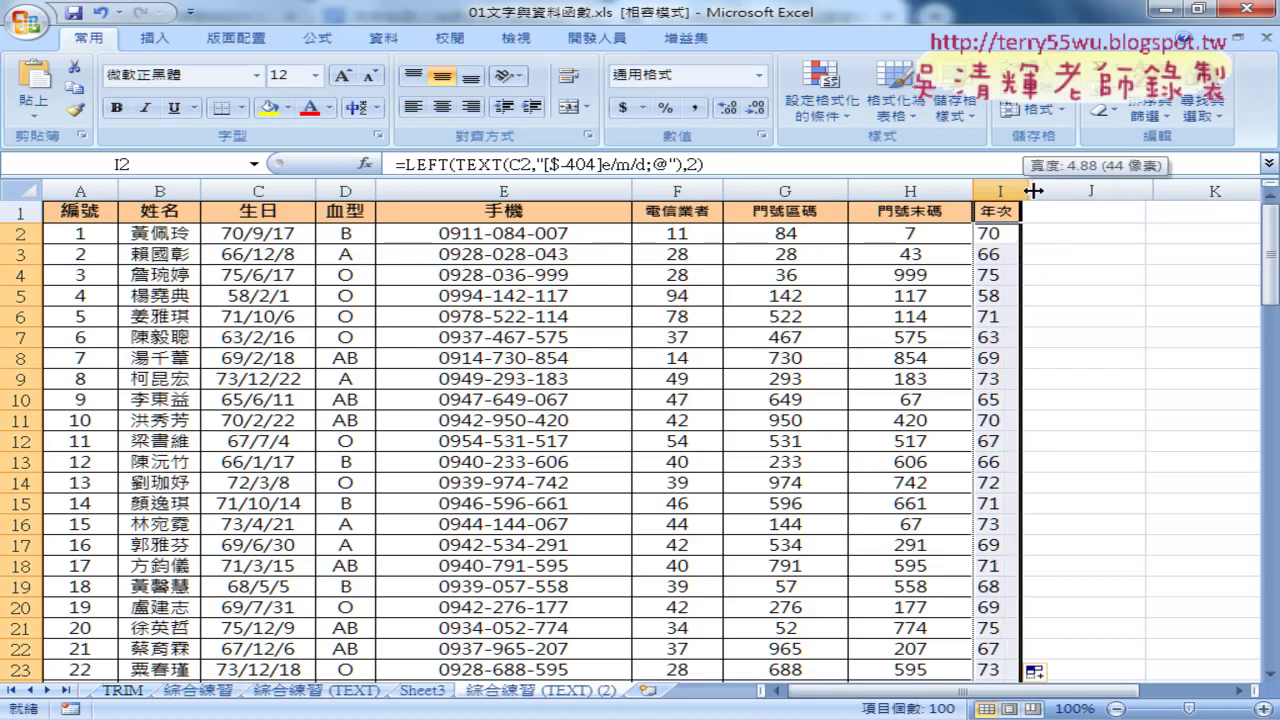
drag(1033, 190, 1071, 190)
Step: Widen the 年次 column, then review the Data and Insert ribbons and I2's text-year formula
click(1010, 243)
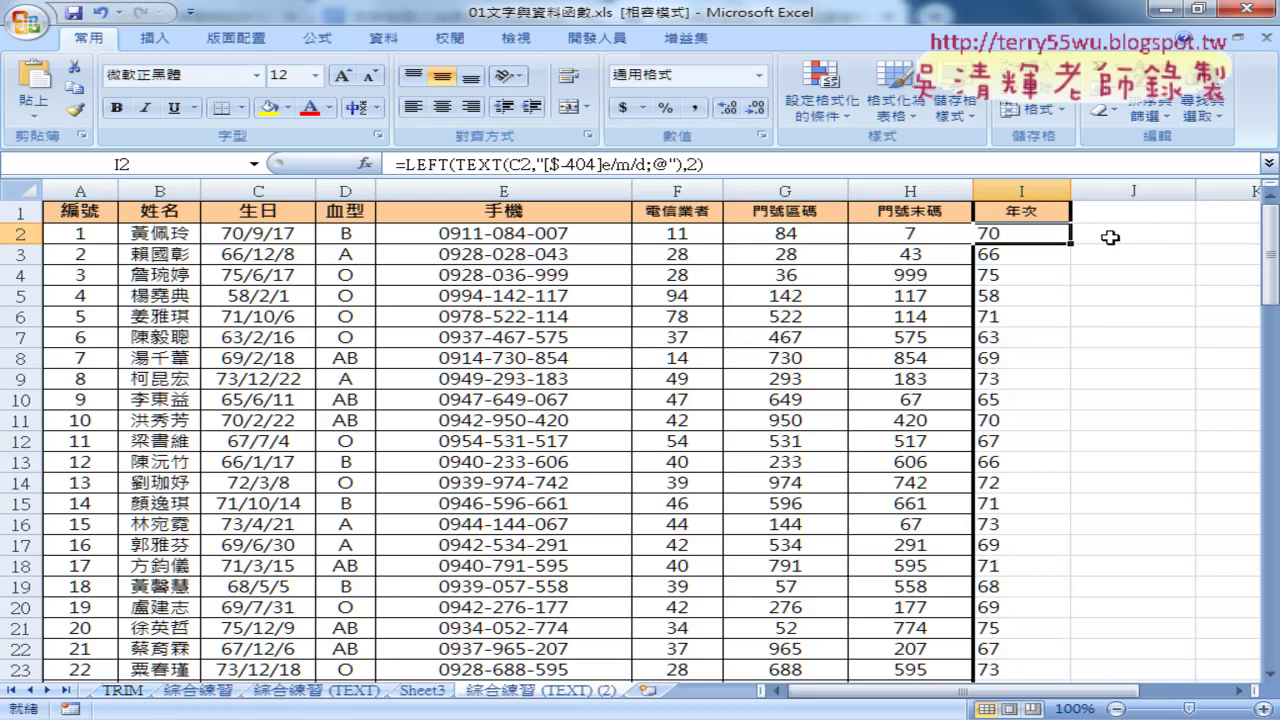
click(1045, 213)
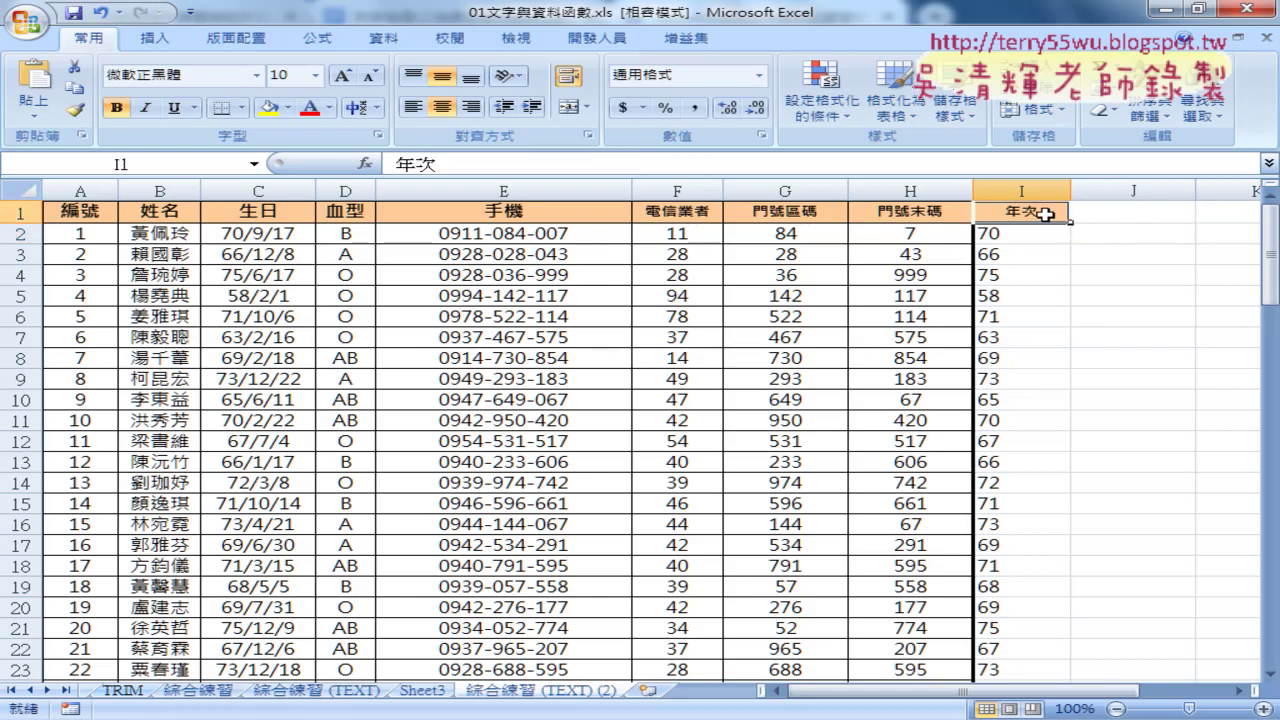
click(383, 38)
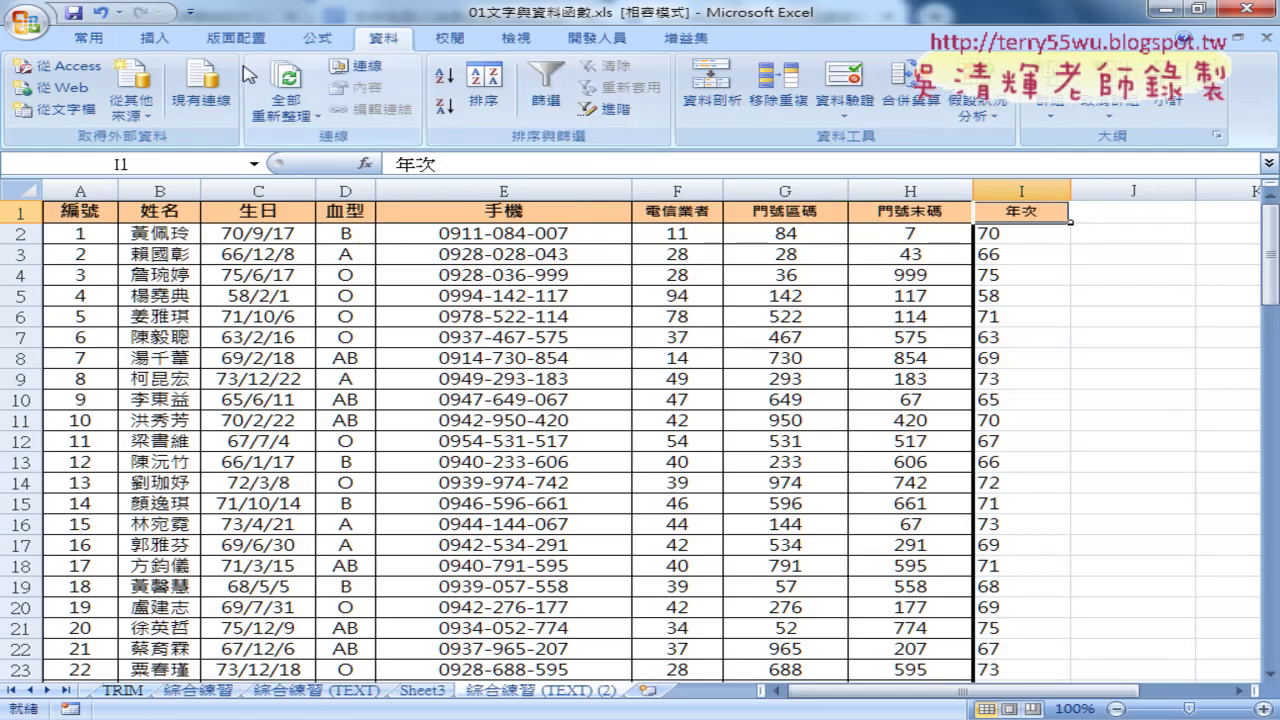
click(160, 40)
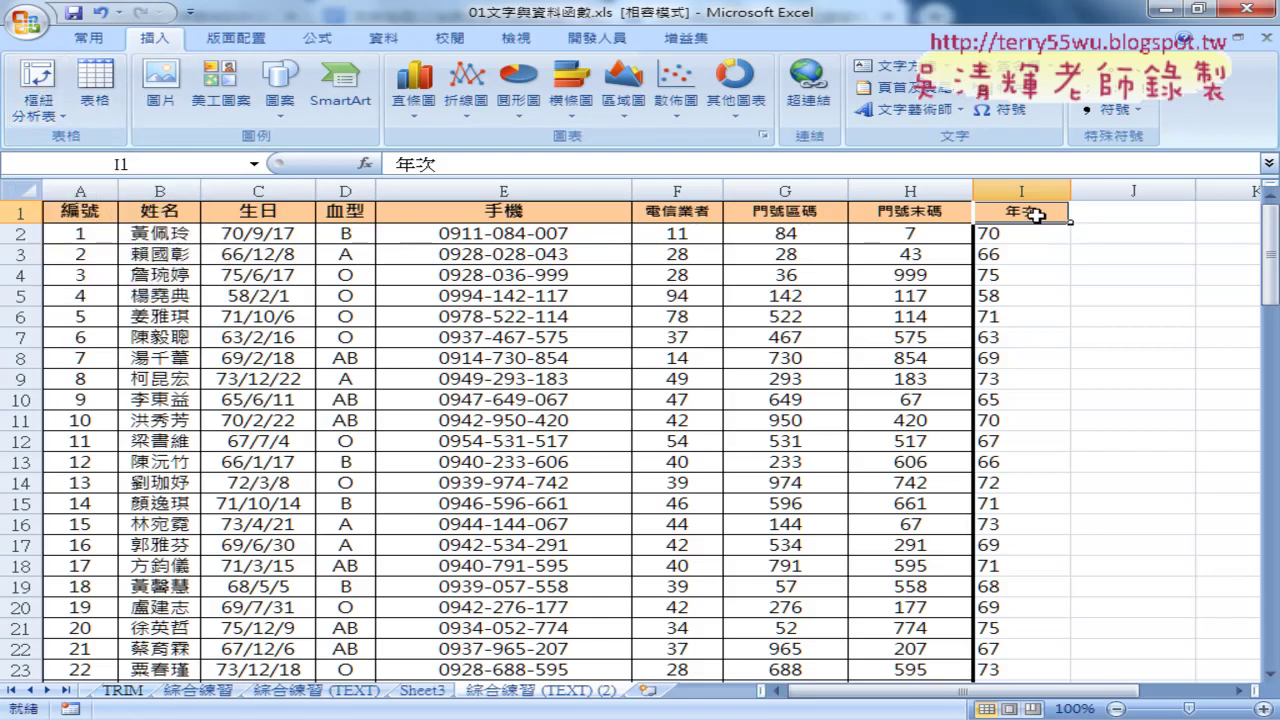
click(1021, 235)
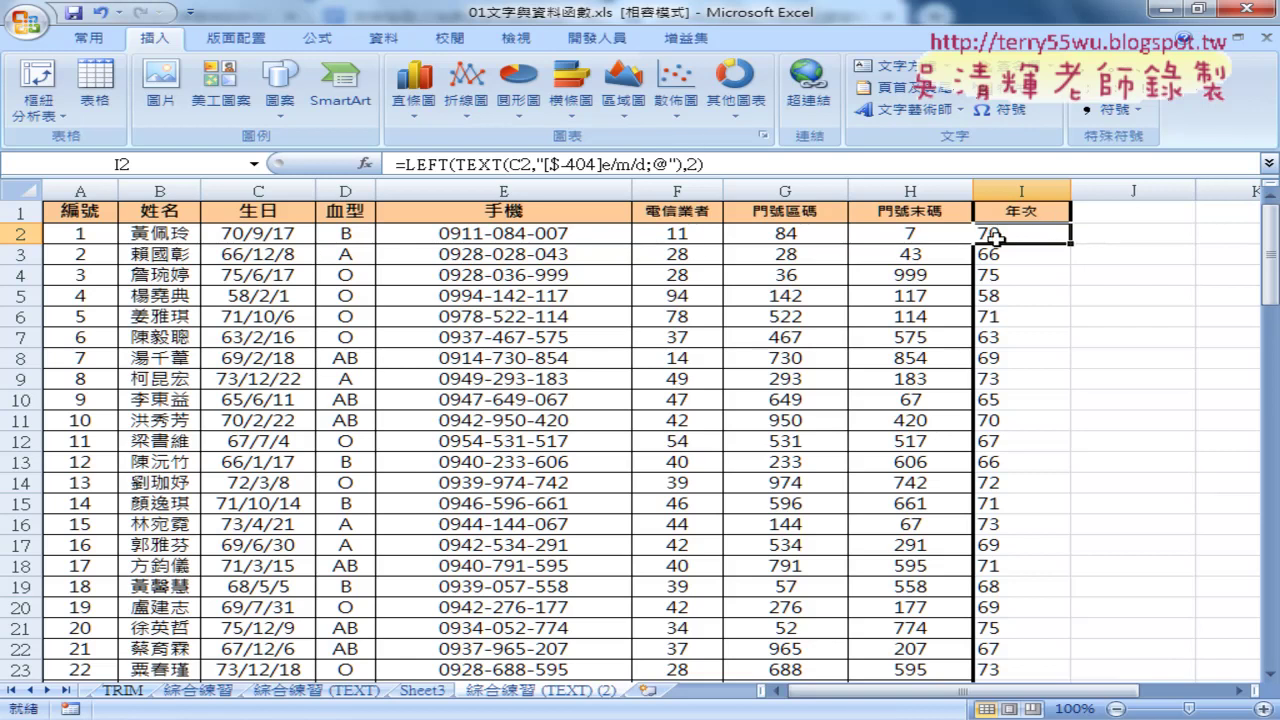
click(1104, 238)
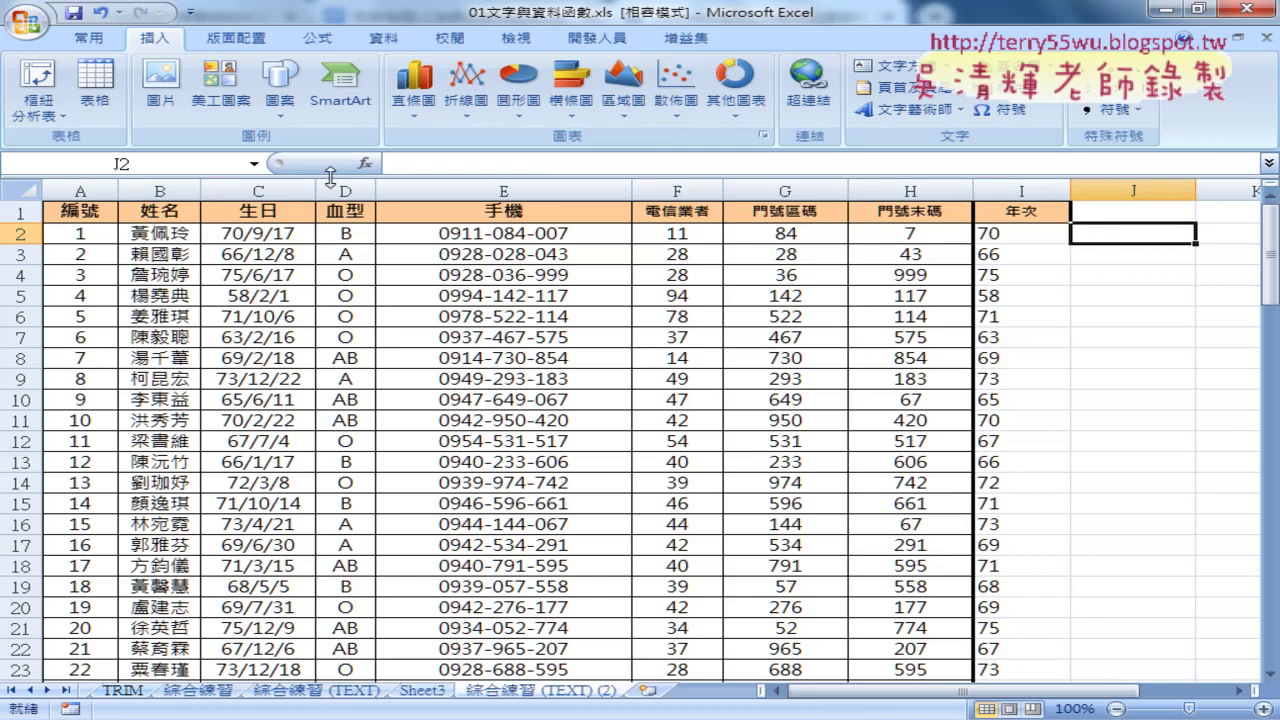
Step: Browse the 文字 category in Insert Function from J2 to read the VALUE description
click(365, 163)
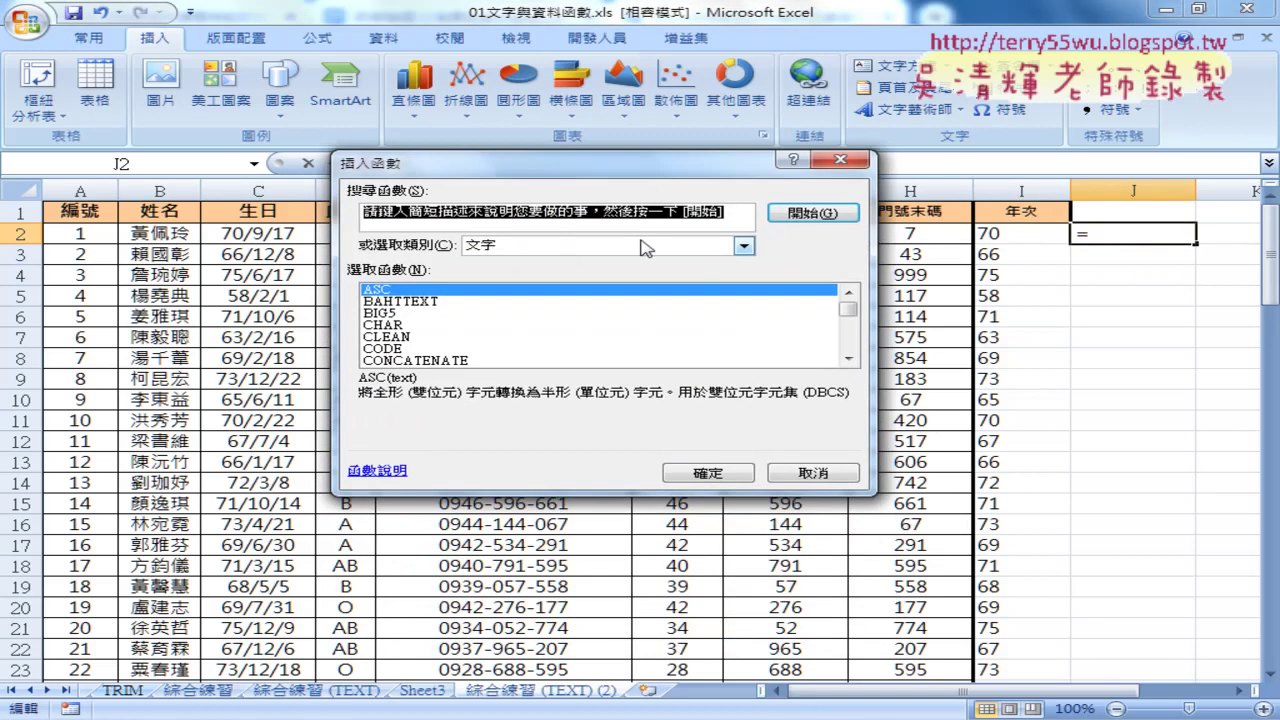
click(632, 249)
click(632, 249)
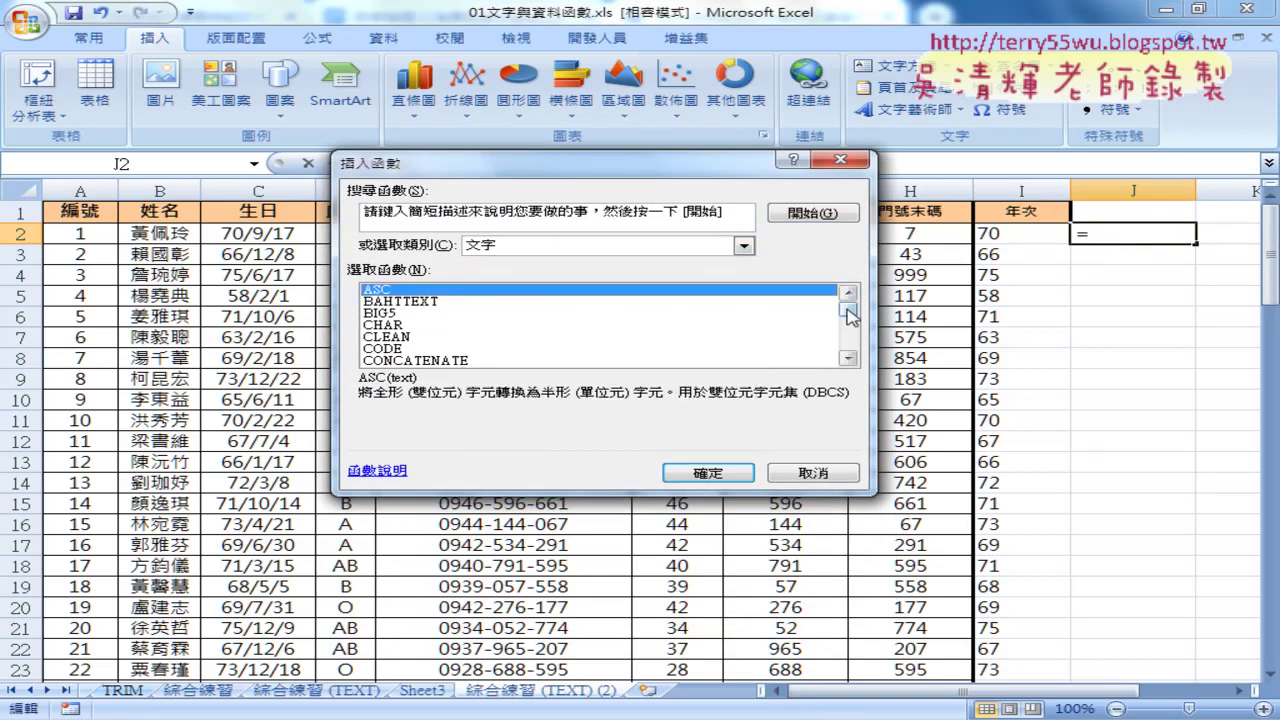
drag(850, 316, 850, 345)
click(425, 361)
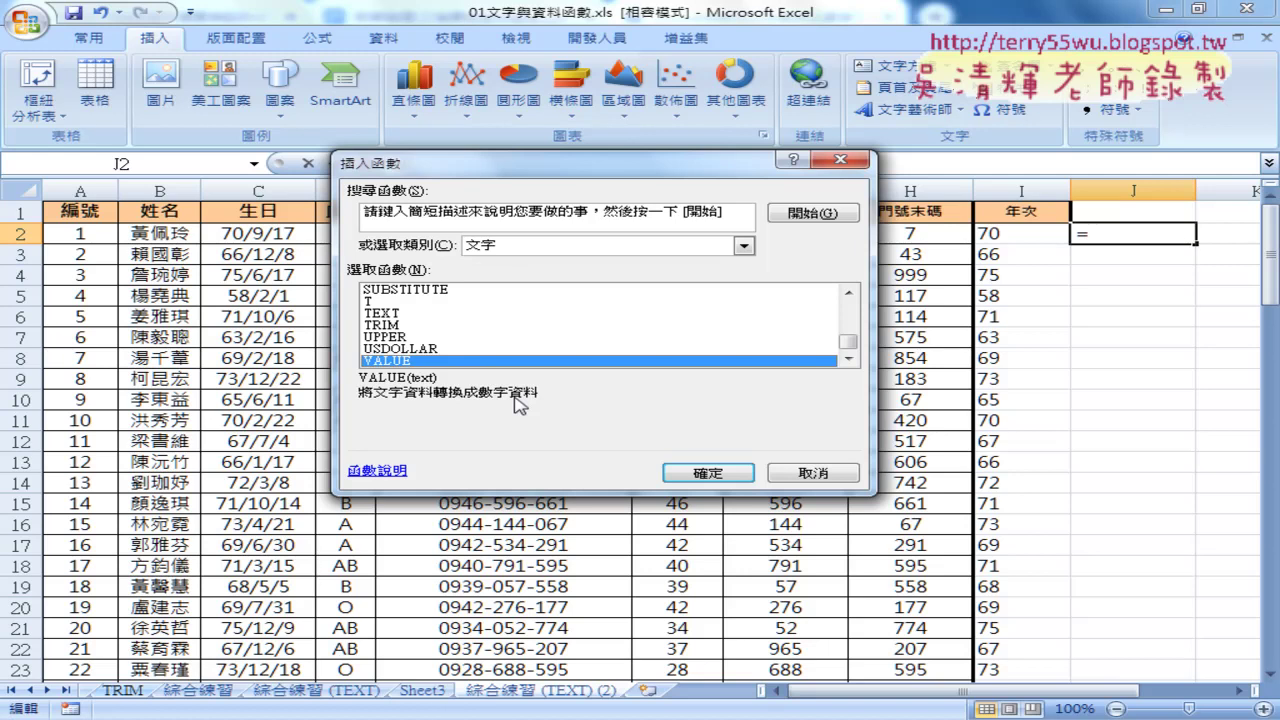
Step: Cancel Insert Function, toggle Align Right on I2 to show 70 is text, then select its formula
click(812, 480)
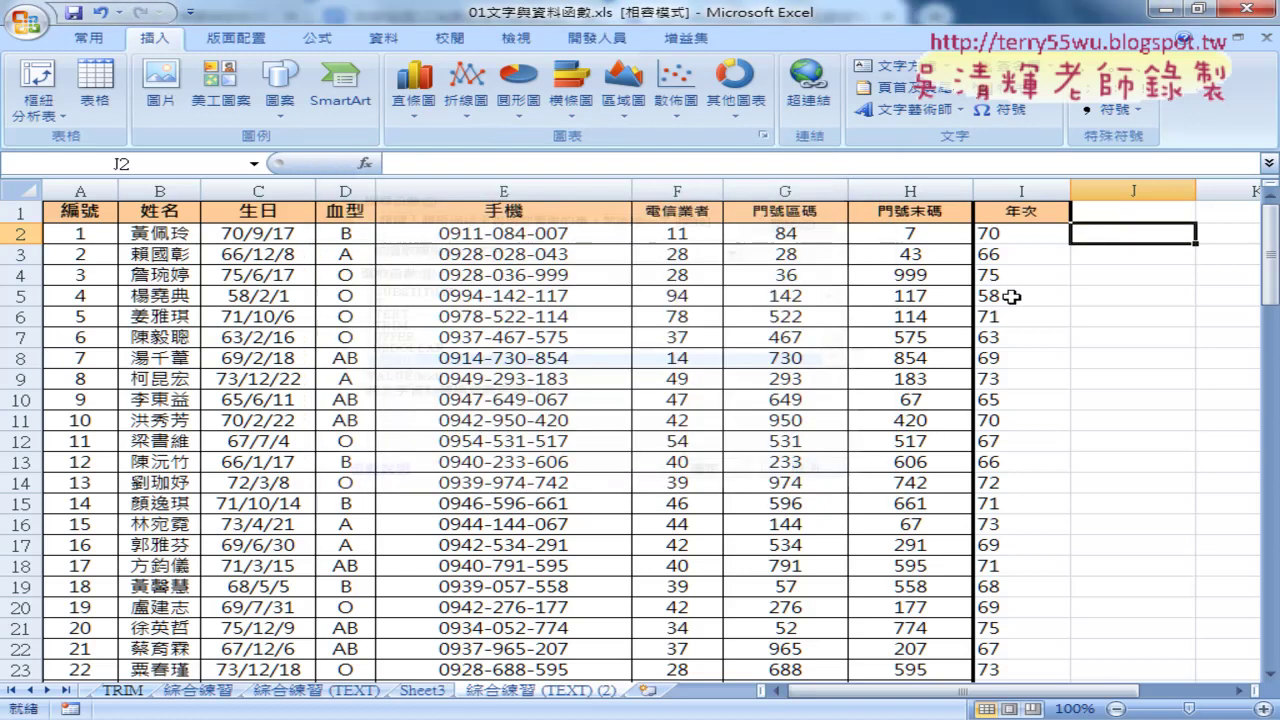
click(1016, 234)
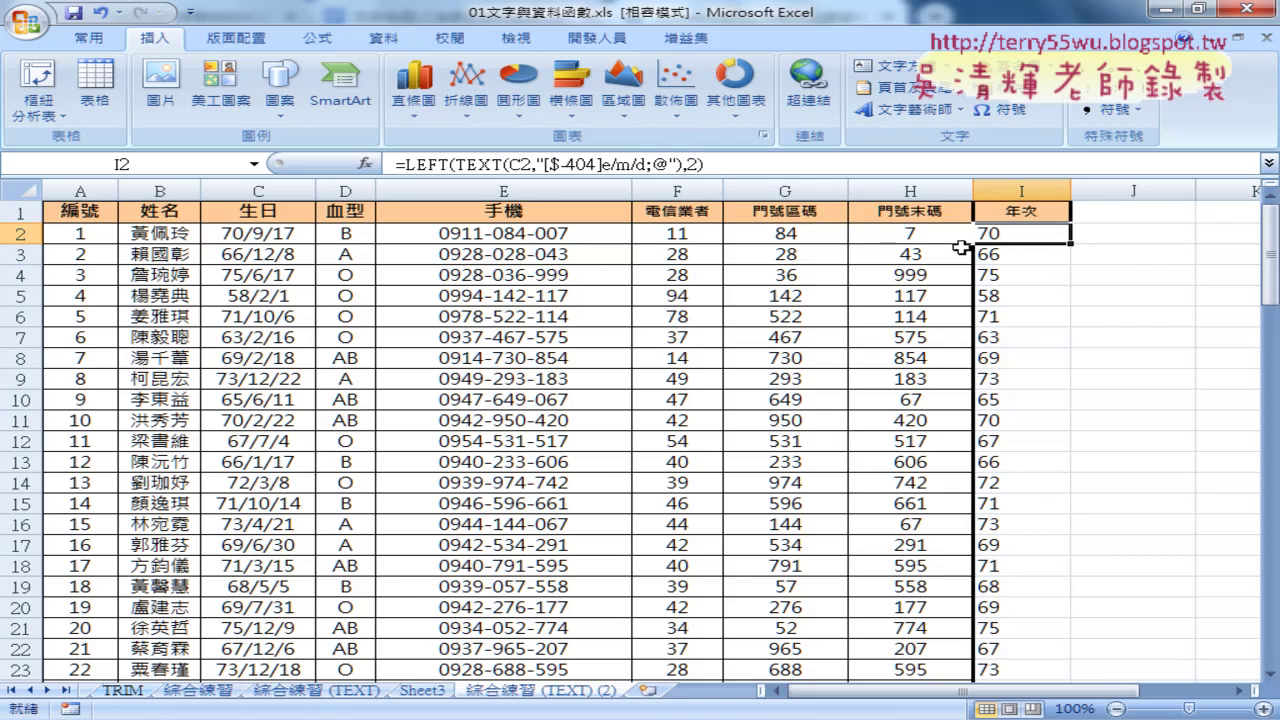
click(100, 40)
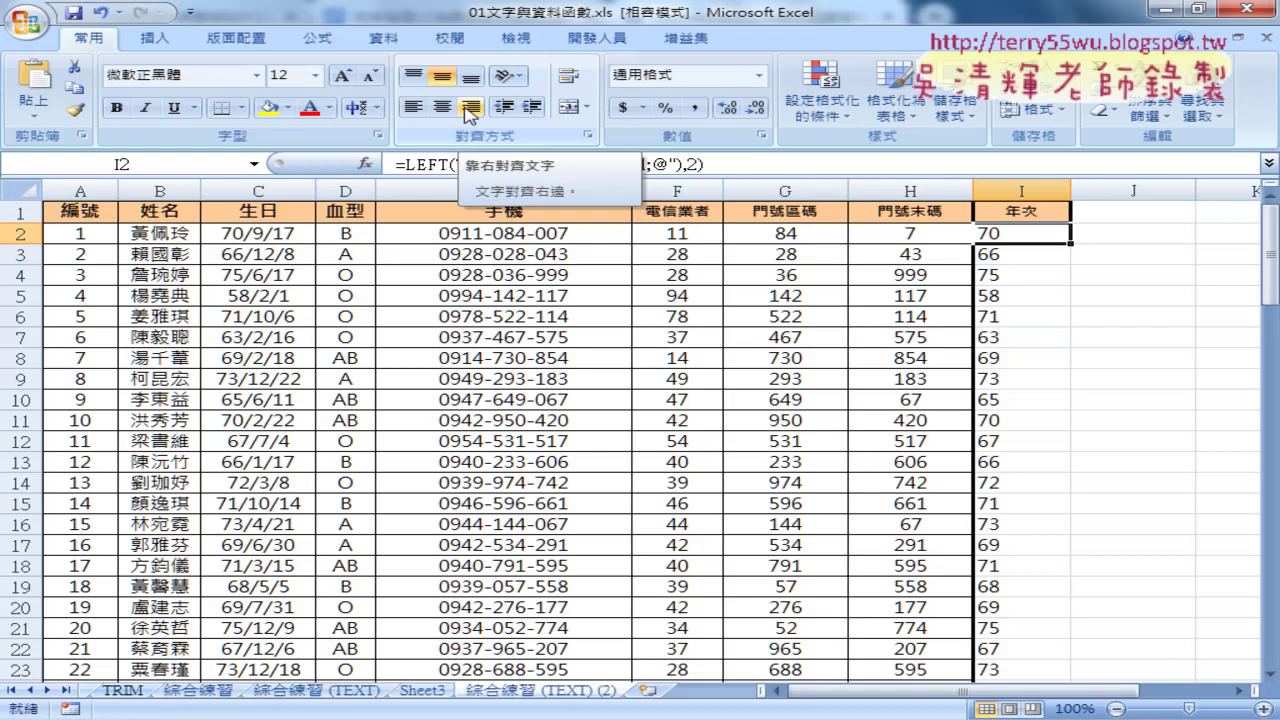
click(469, 110)
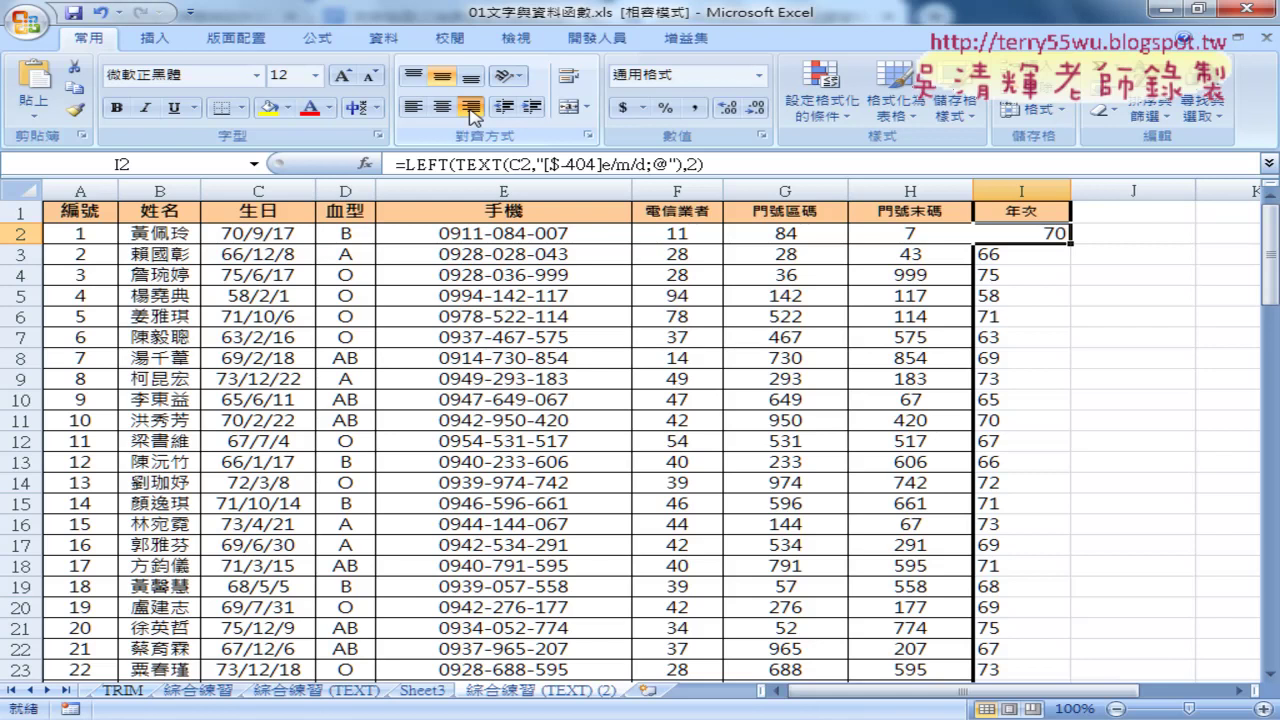
click(470, 110)
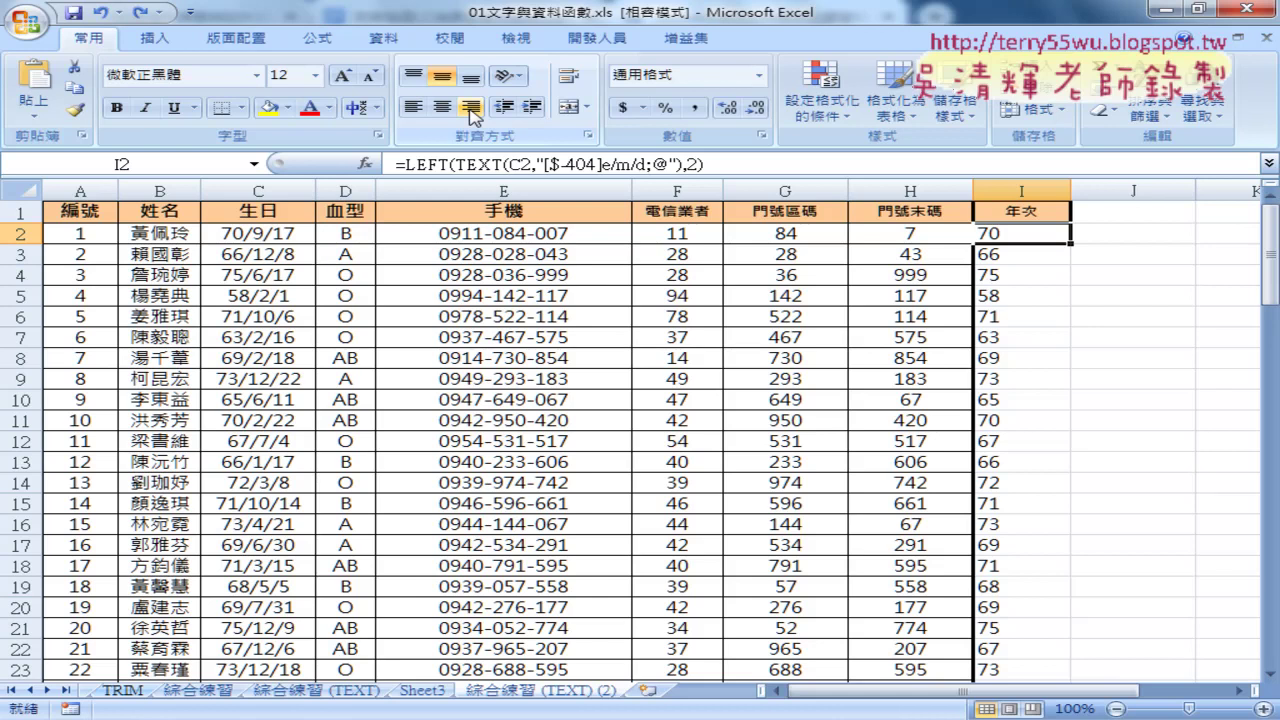
drag(405, 163, 704, 164)
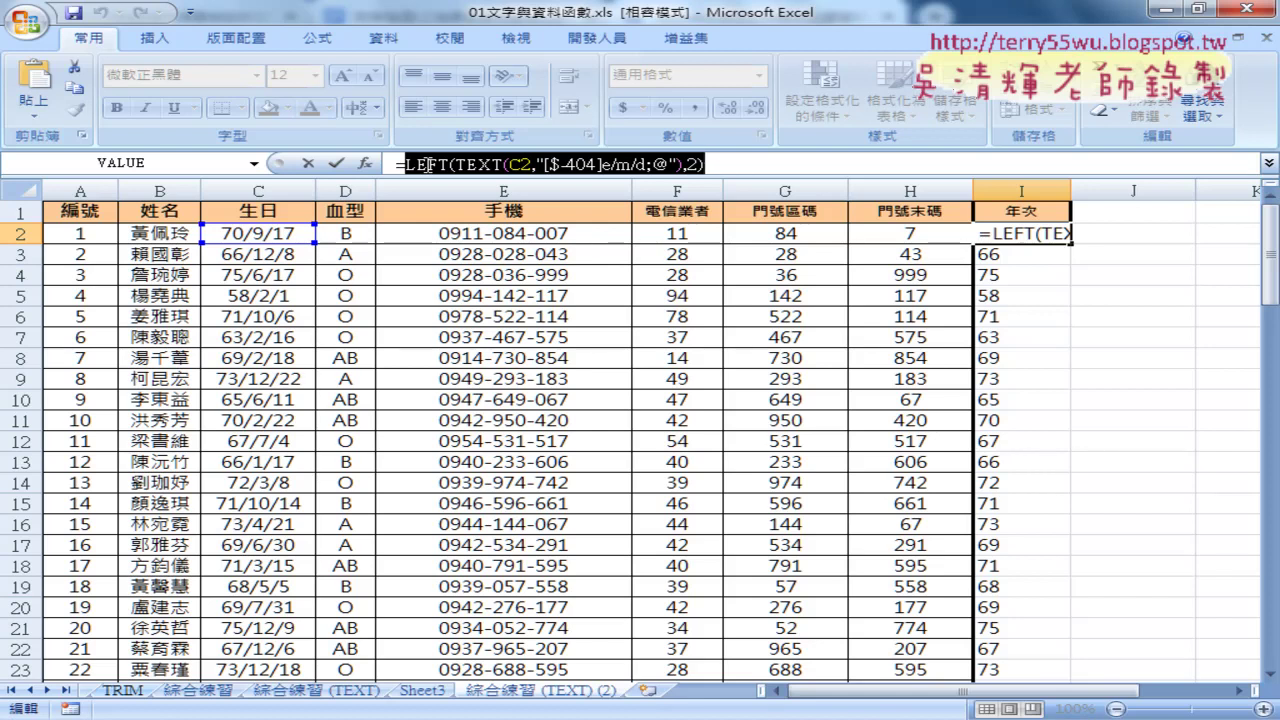
Step: Cut I2's LEFT(TEXT()) formula and insert the 文字 function VALUE in its place
right_click(428, 165)
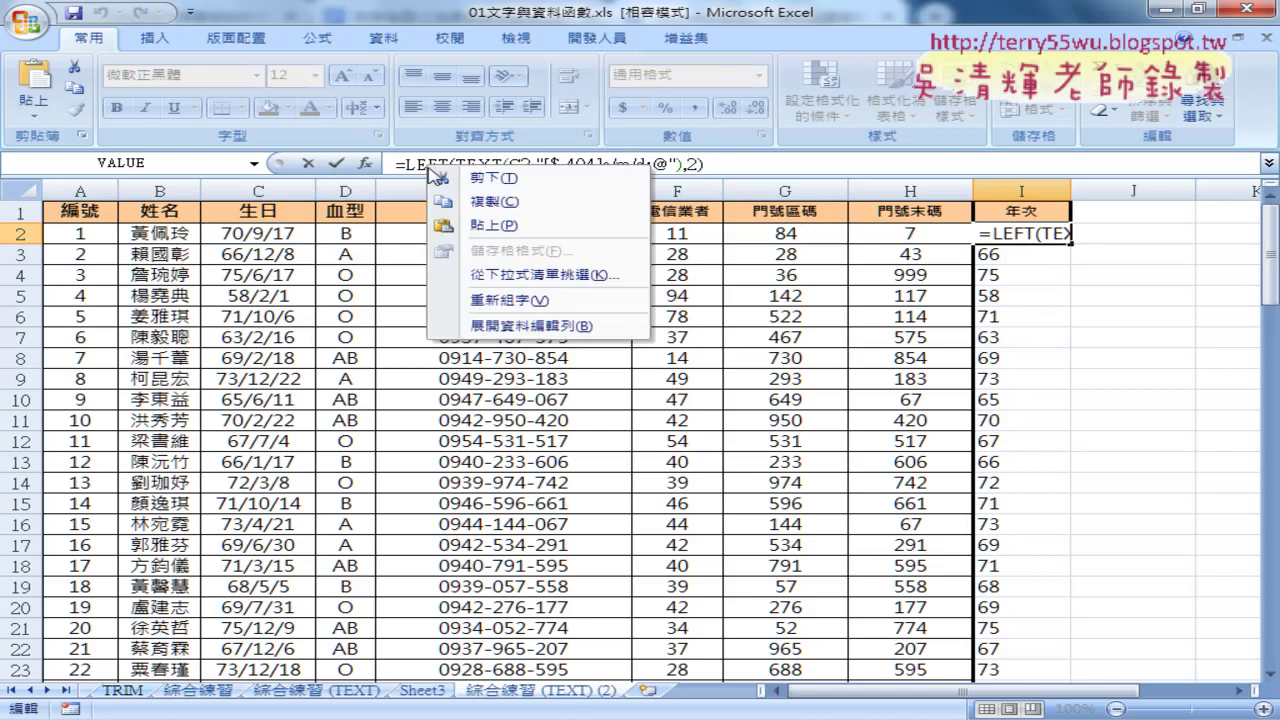
click(450, 178)
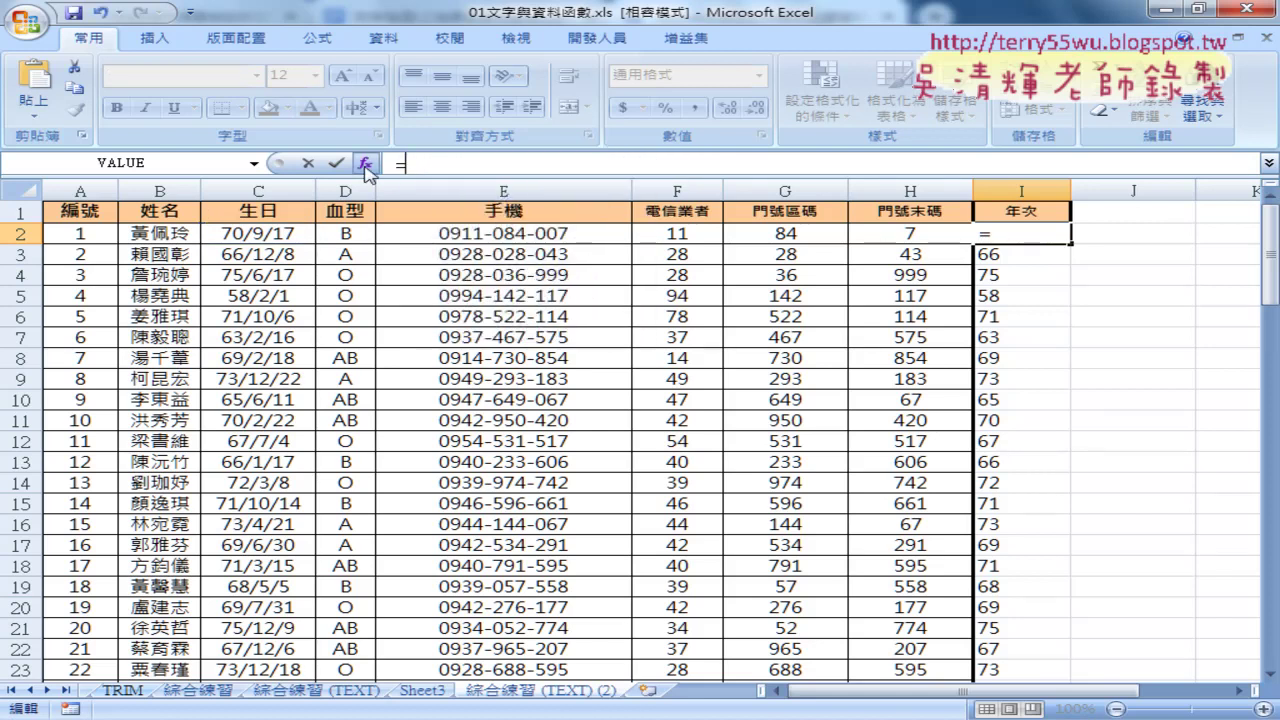
click(366, 165)
click(522, 248)
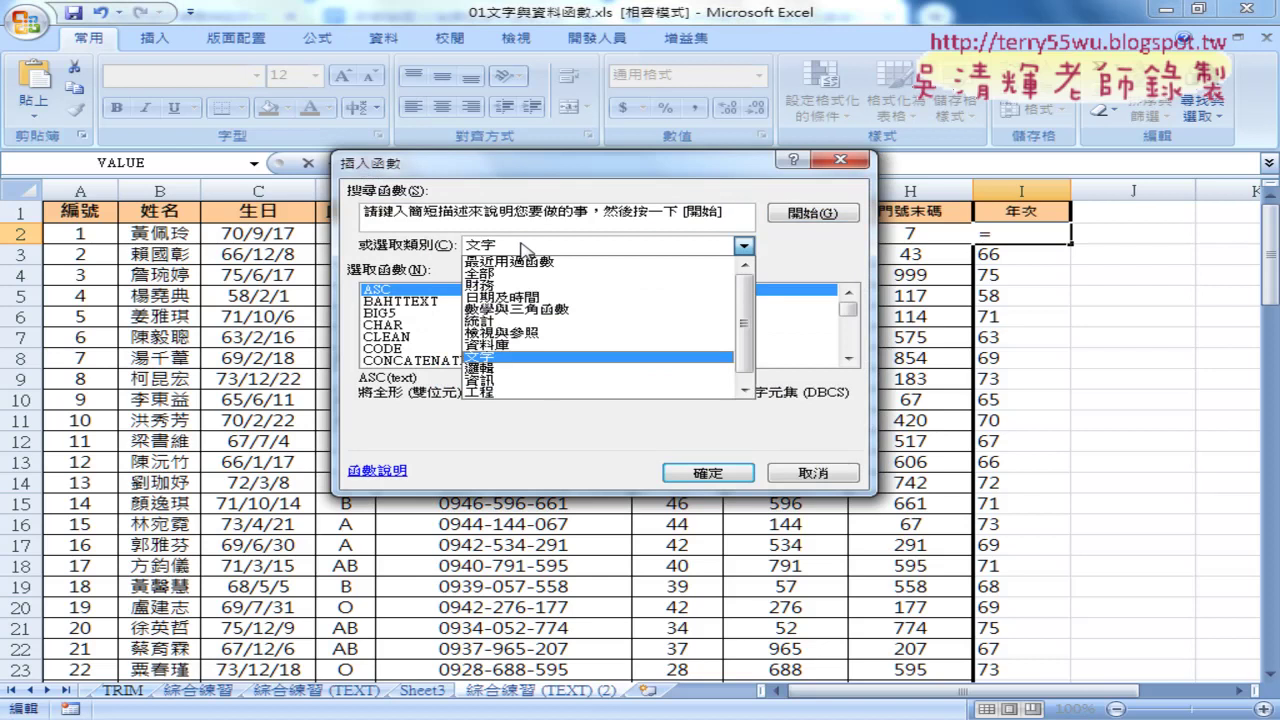
click(522, 248)
drag(848, 298, 848, 345)
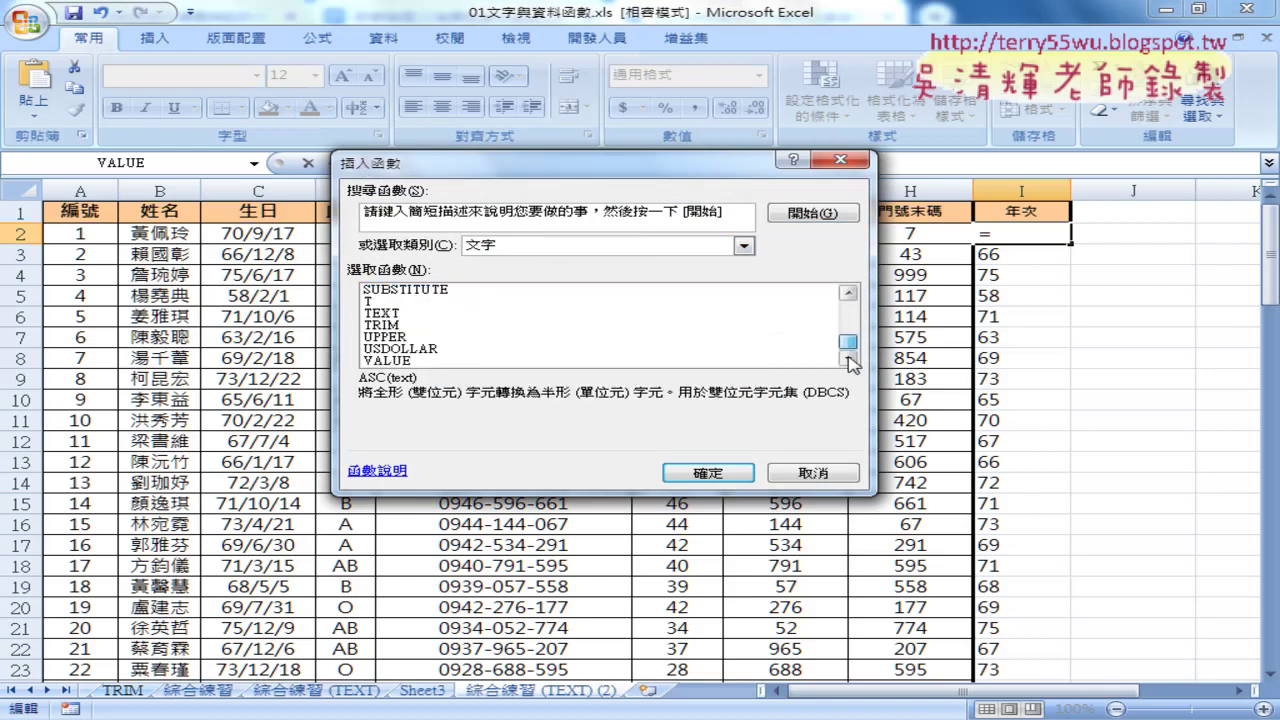
click(487, 361)
click(720, 472)
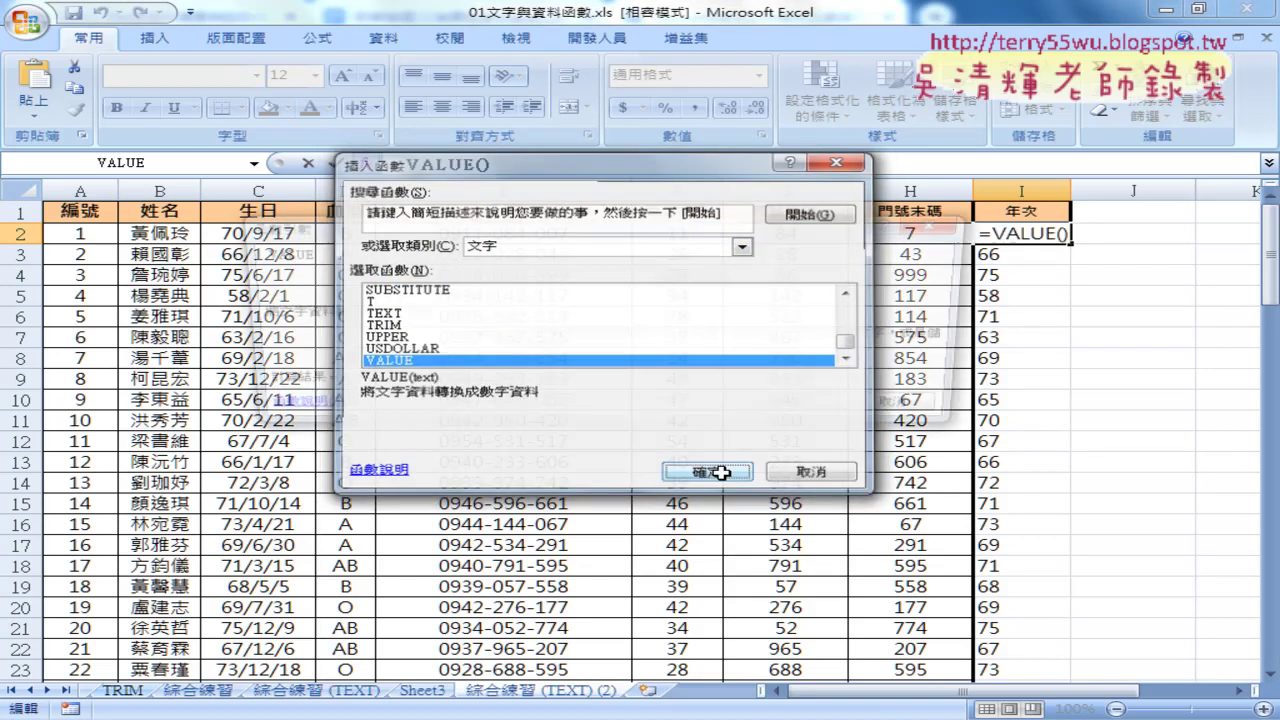
Step: Paste the cut formula into VALUE's Text argument and confirm =VALUE(LEFT(TEXT(C2,…),2))
right_click(476, 276)
click(522, 334)
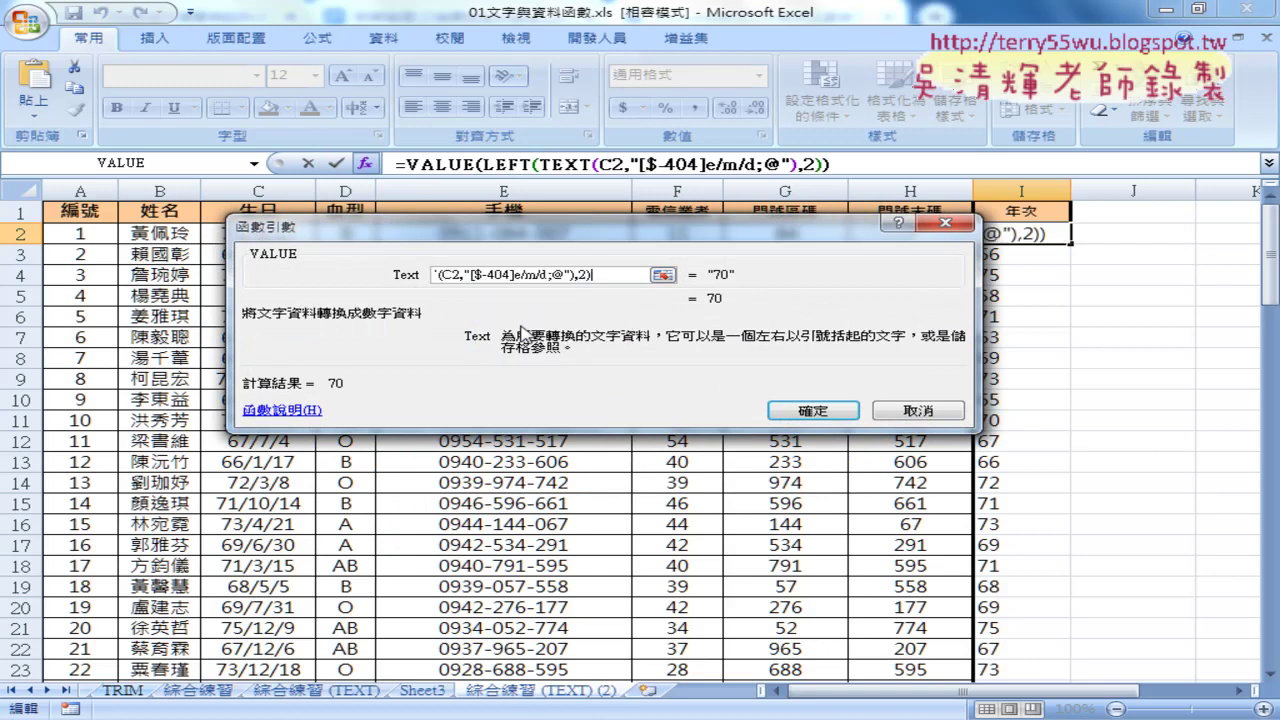
drag(593, 276, 358, 265)
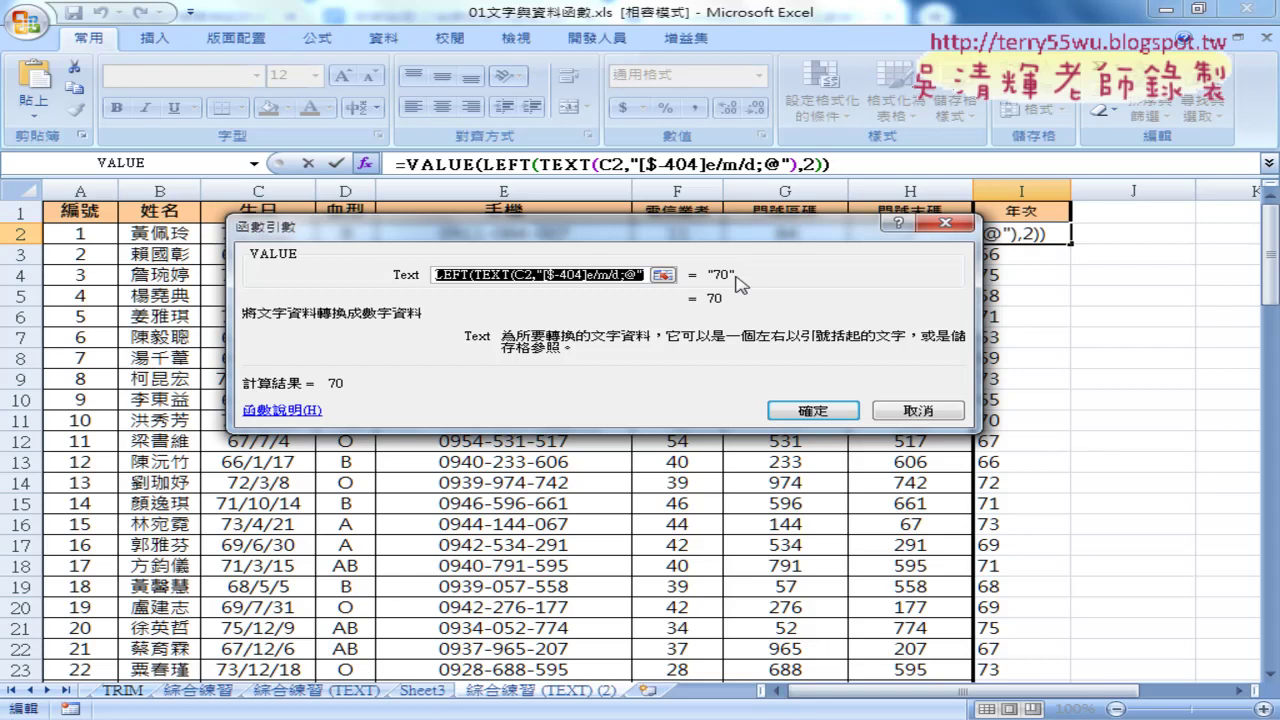
click(808, 410)
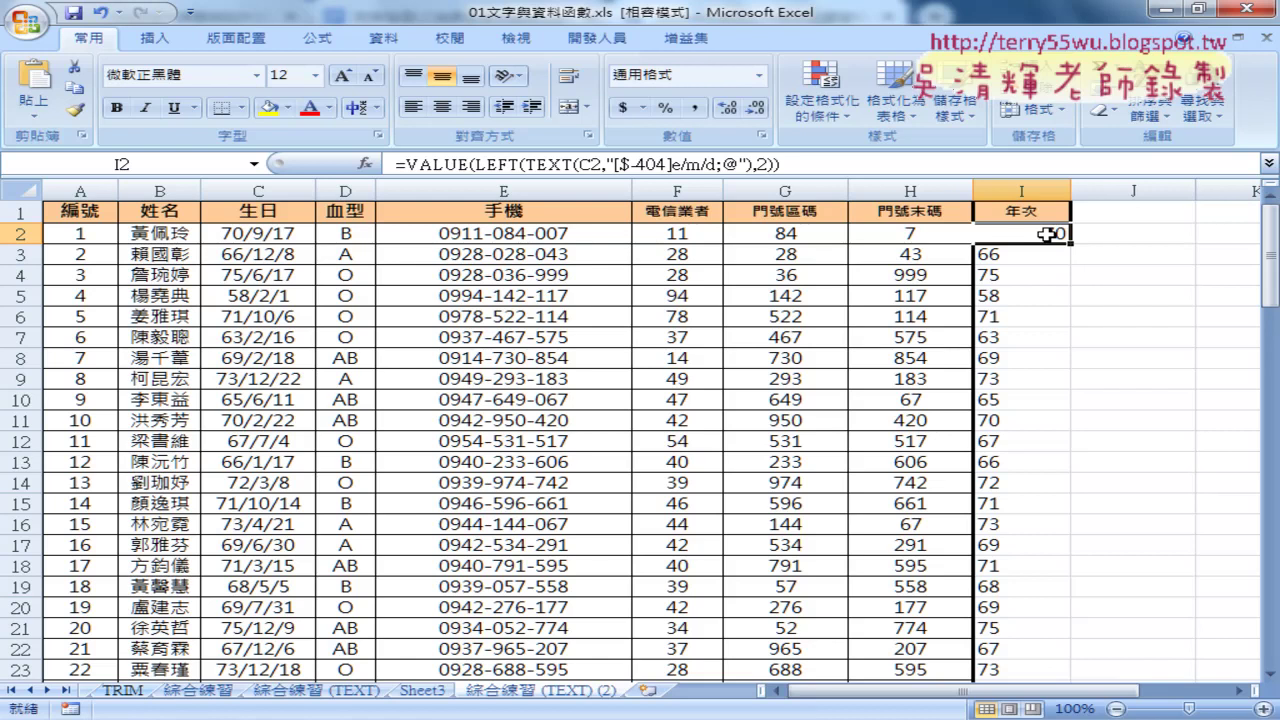
Step: Fill the VALUE formula down column I, narrow the column, enable Filter, and open 年次's dropdown
double_click(1069, 244)
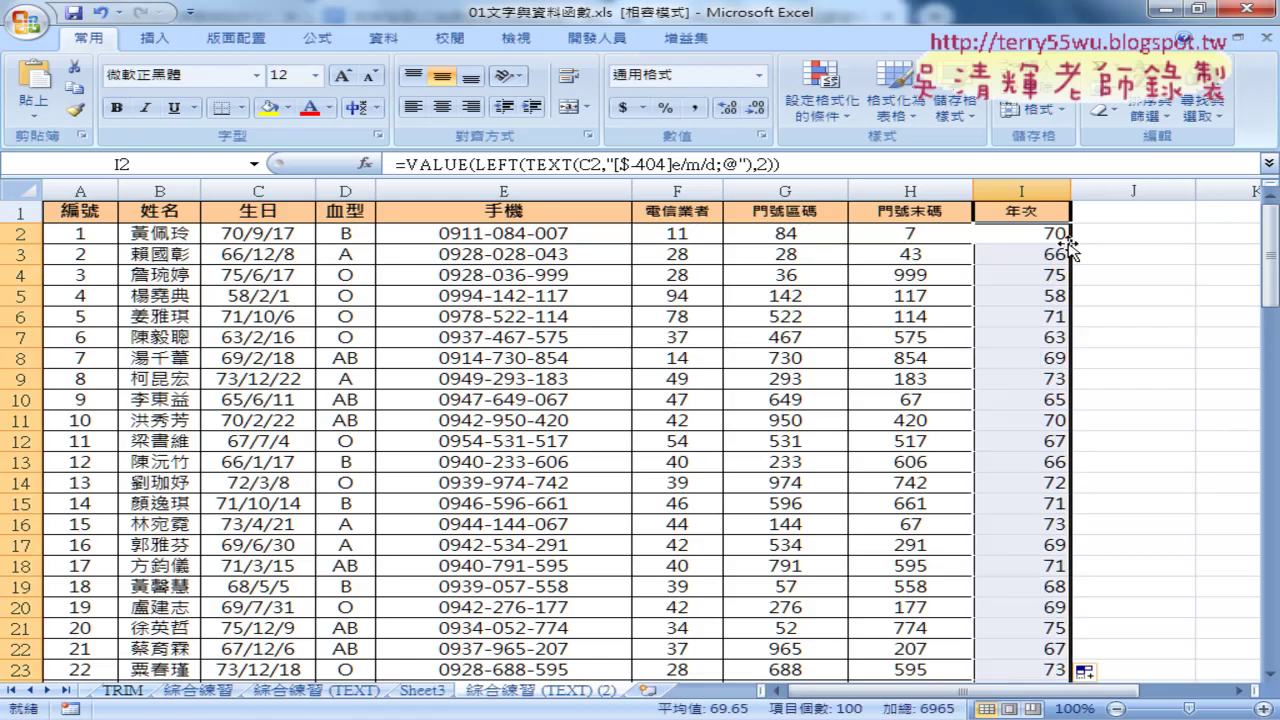
drag(1071, 189, 1047, 189)
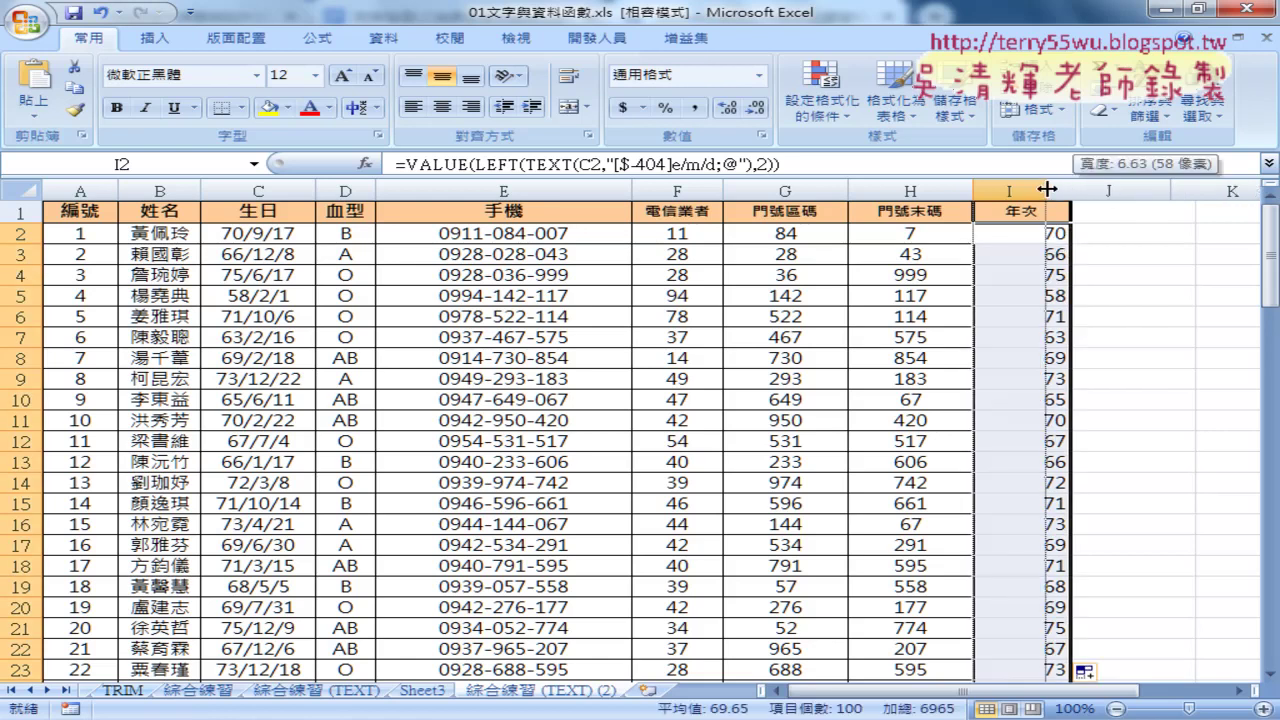
click(1005, 212)
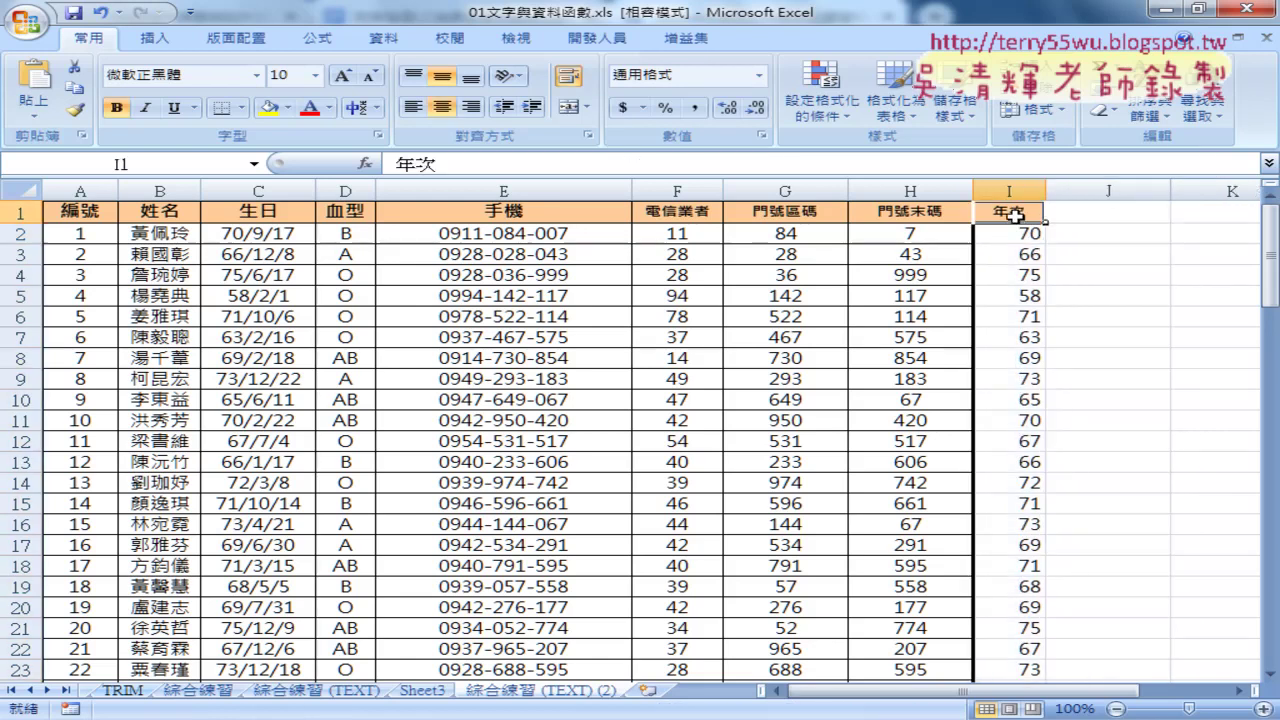
click(368, 38)
click(546, 88)
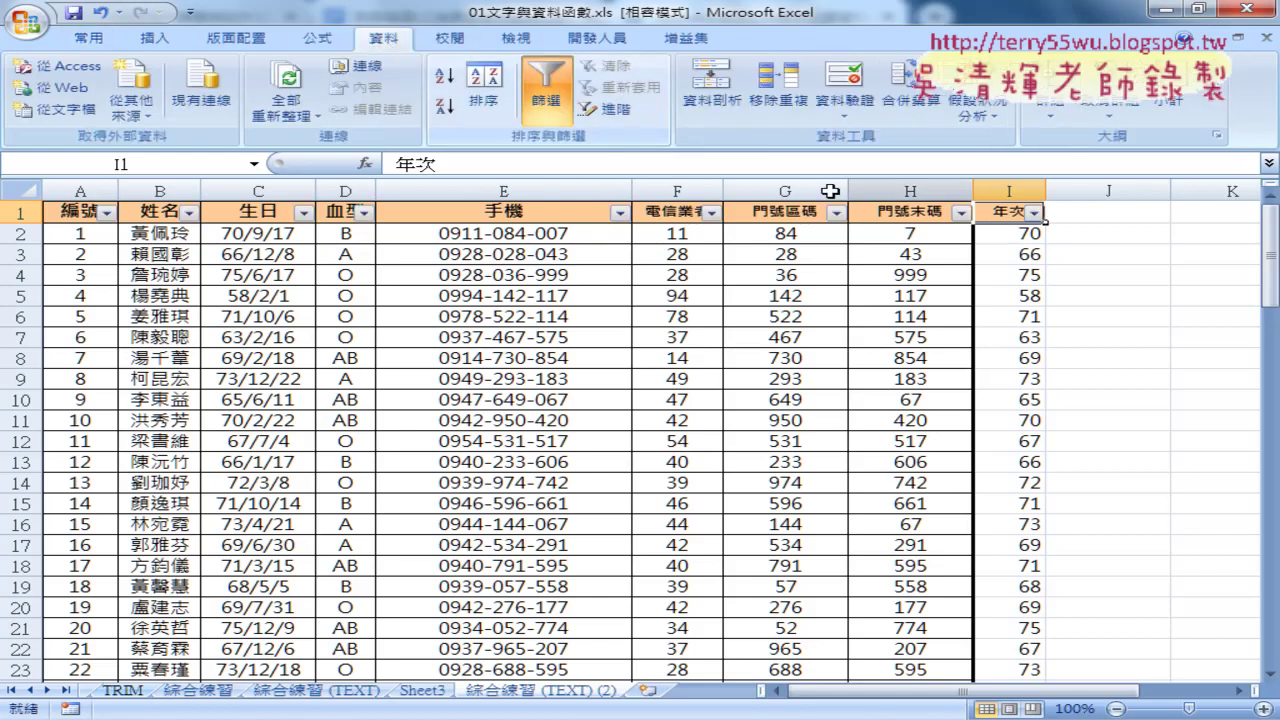
click(1033, 211)
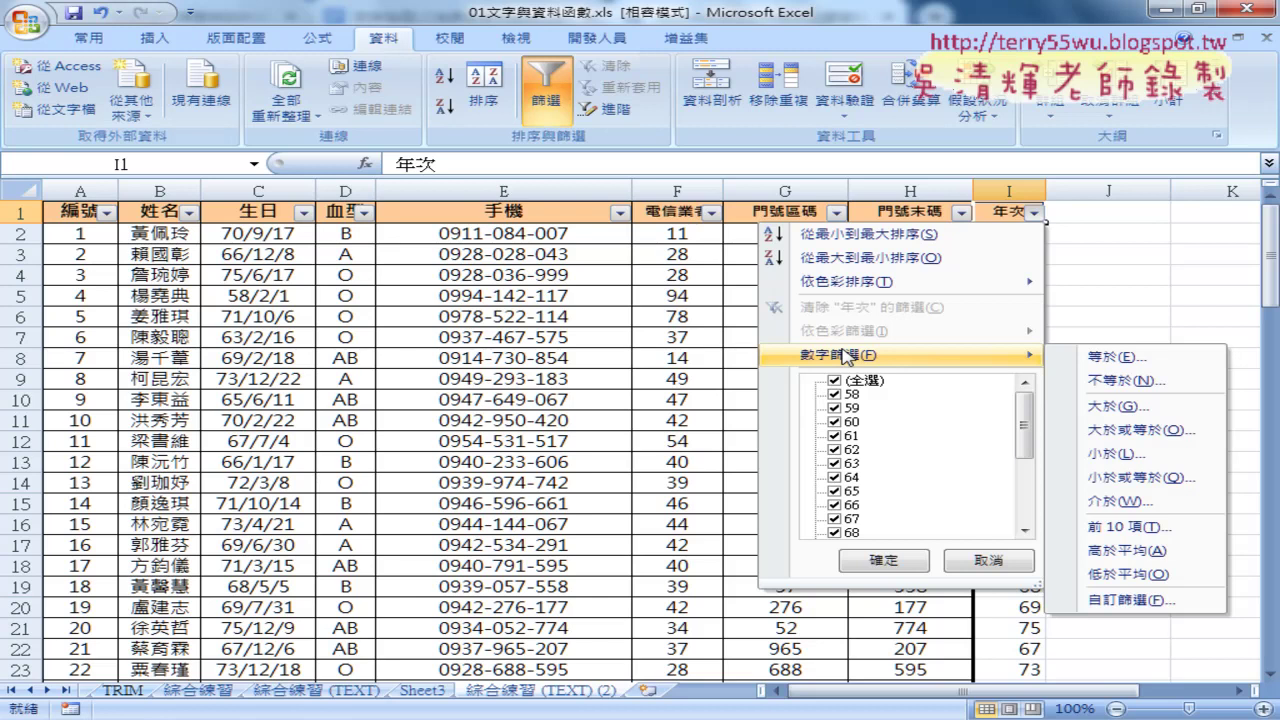
Step: Apply a custom number filter on 年次: at least 70 且 小於 80, leaving 57 records
mouse_move(900, 355)
mouse_move(1026, 406)
mouse_down()
mouse_move(1034, 452)
mouse_move(1036, 402)
mouse_up()
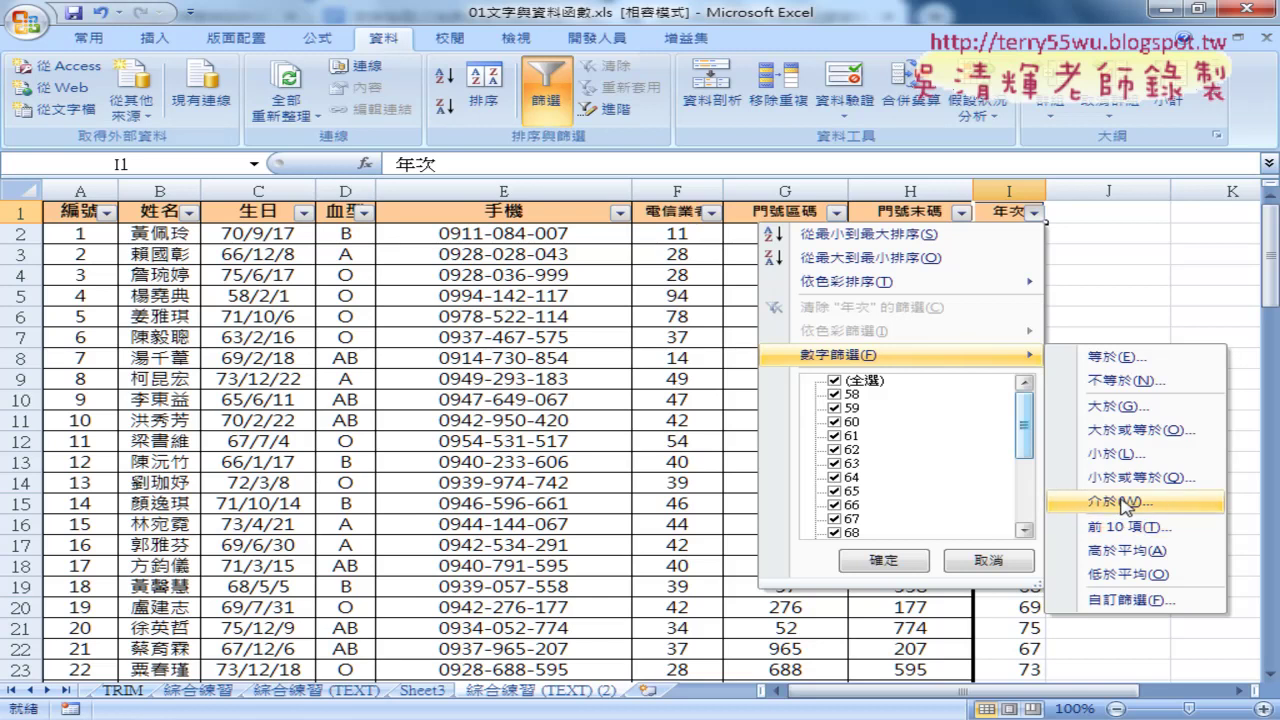
click(1127, 505)
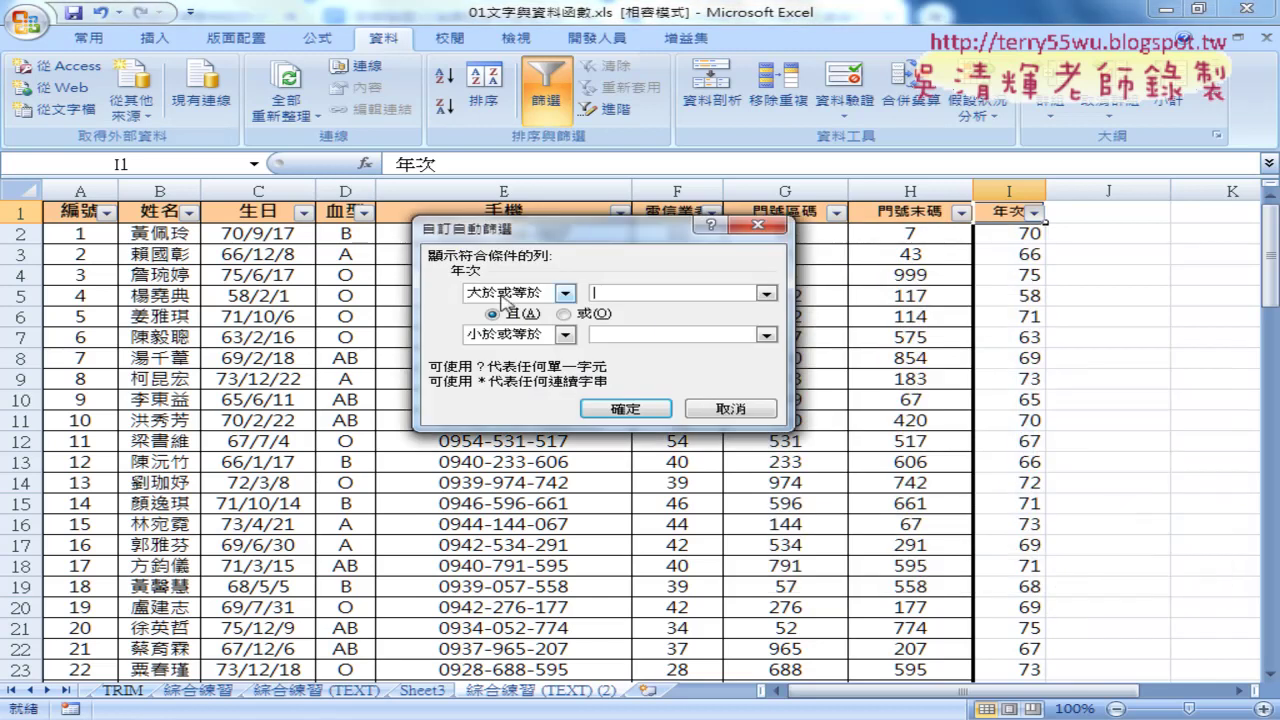
click(596, 292)
text(7)
text(0)
click(566, 335)
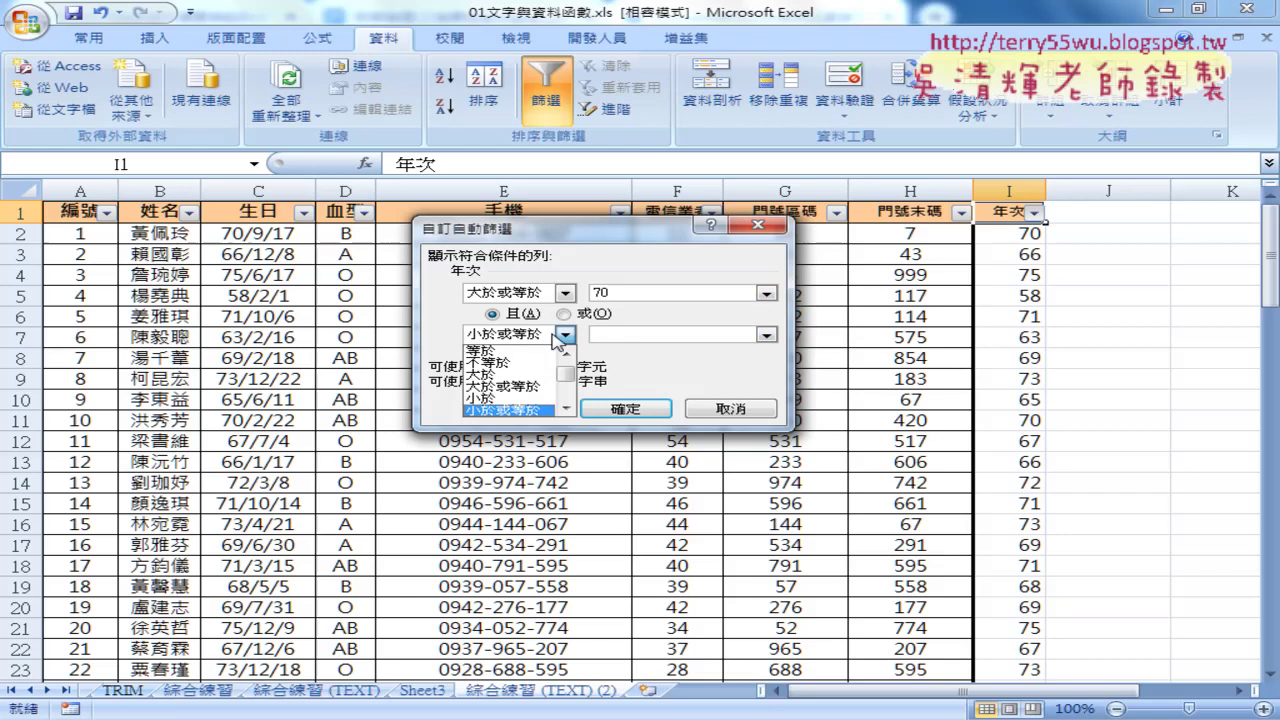
click(528, 398)
click(625, 336)
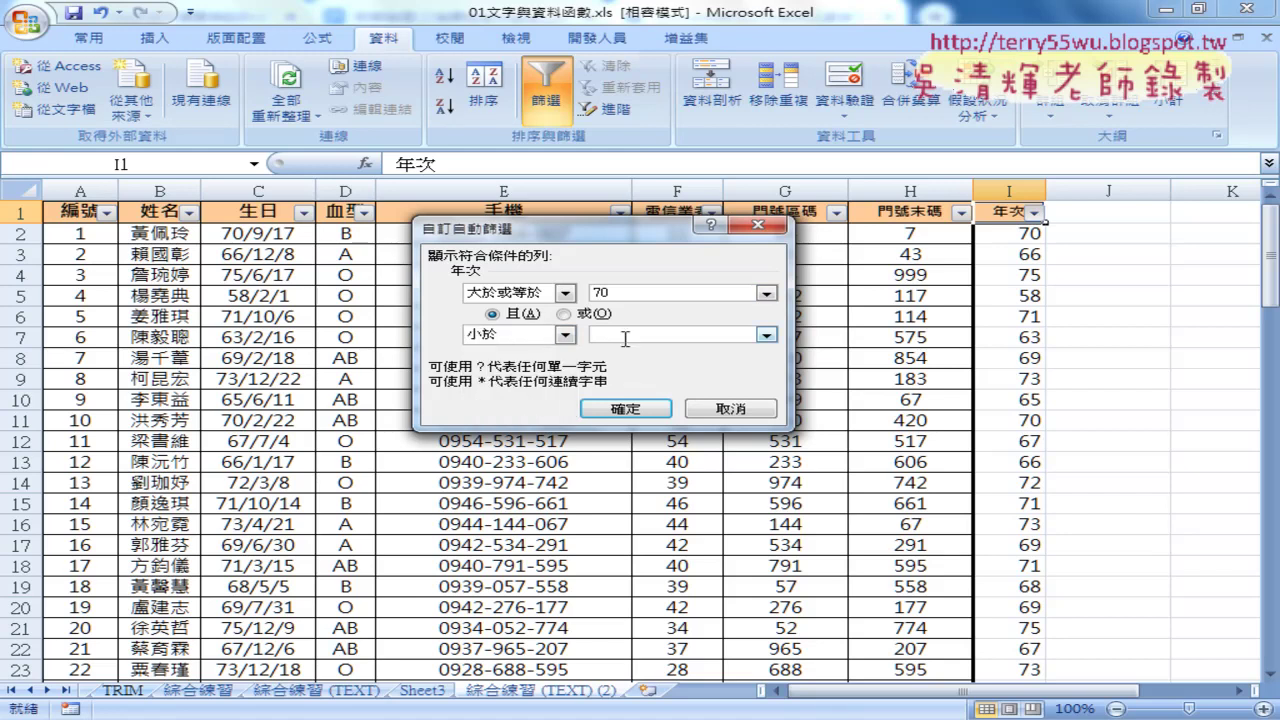
text(80)
click(625, 407)
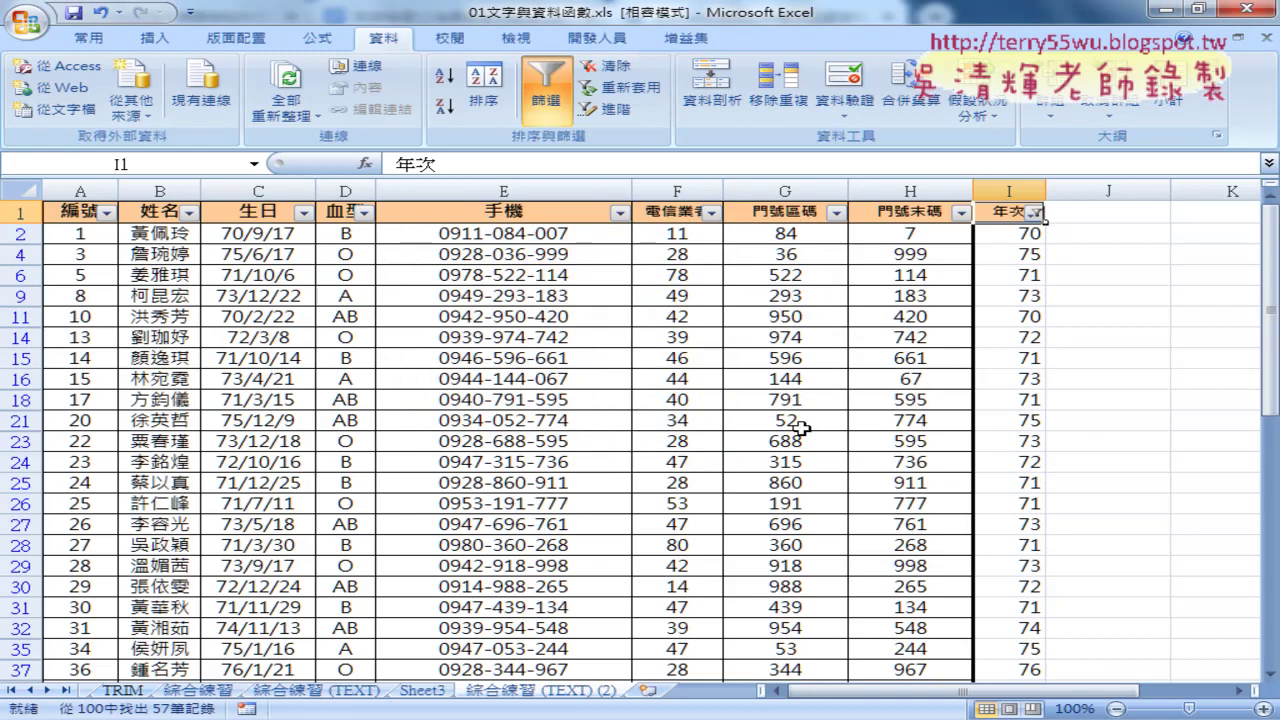
scroll(795, 428, down, 3)
scroll(800, 428, down, 4)
scroll(800, 428, down, 2)
scroll(800, 428, down, 4)
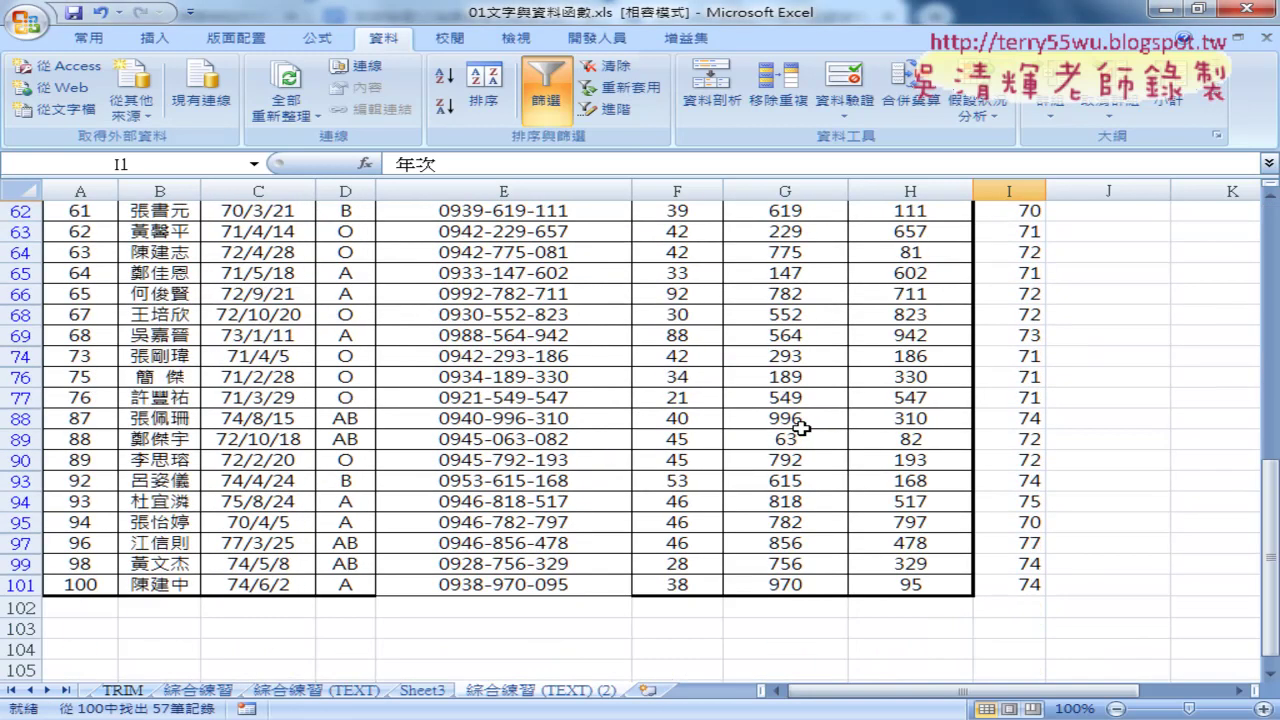
scroll(800, 428, up, 7)
scroll(801, 428, up, 4)
scroll(801, 428, up, 3)
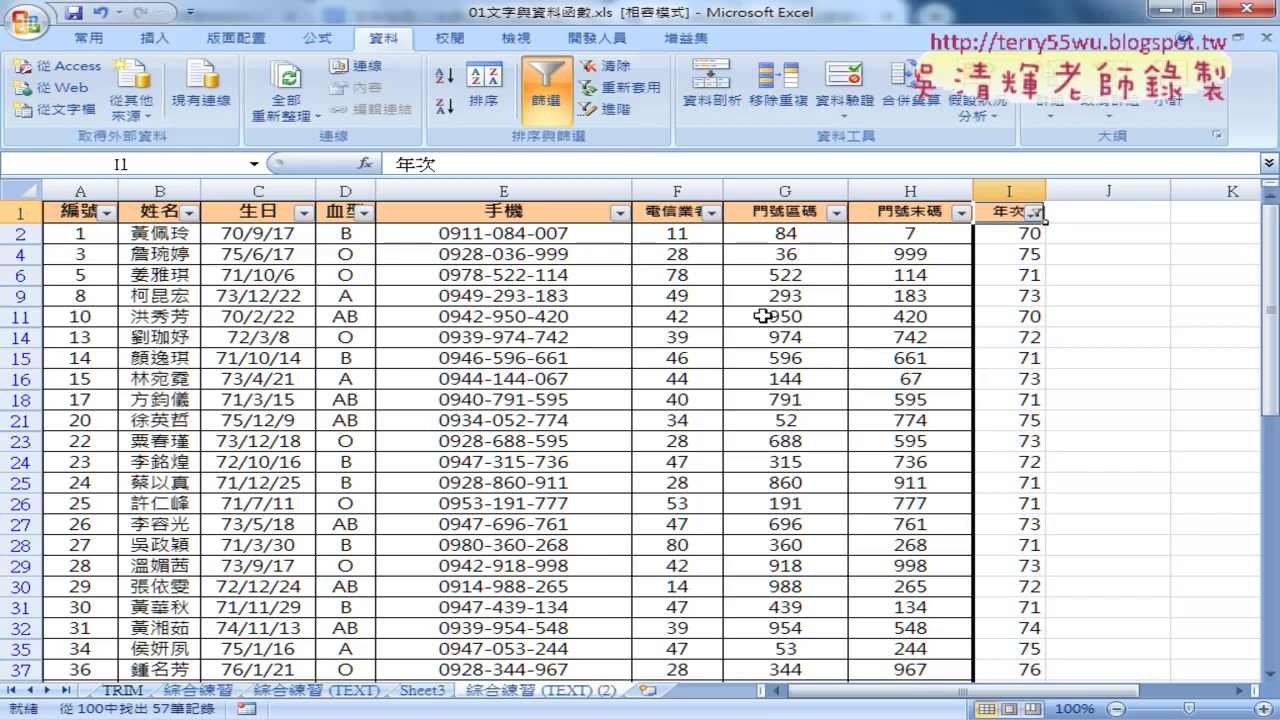
click(1146, 236)
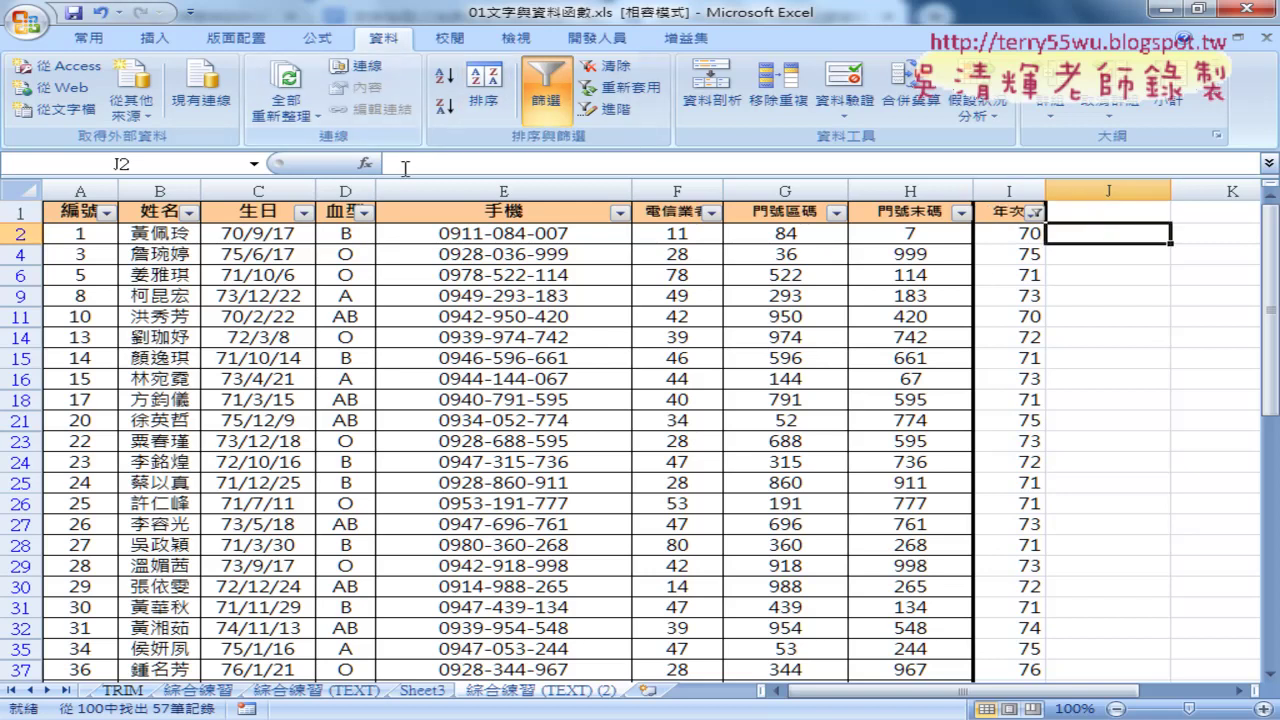
click(366, 163)
click(585, 250)
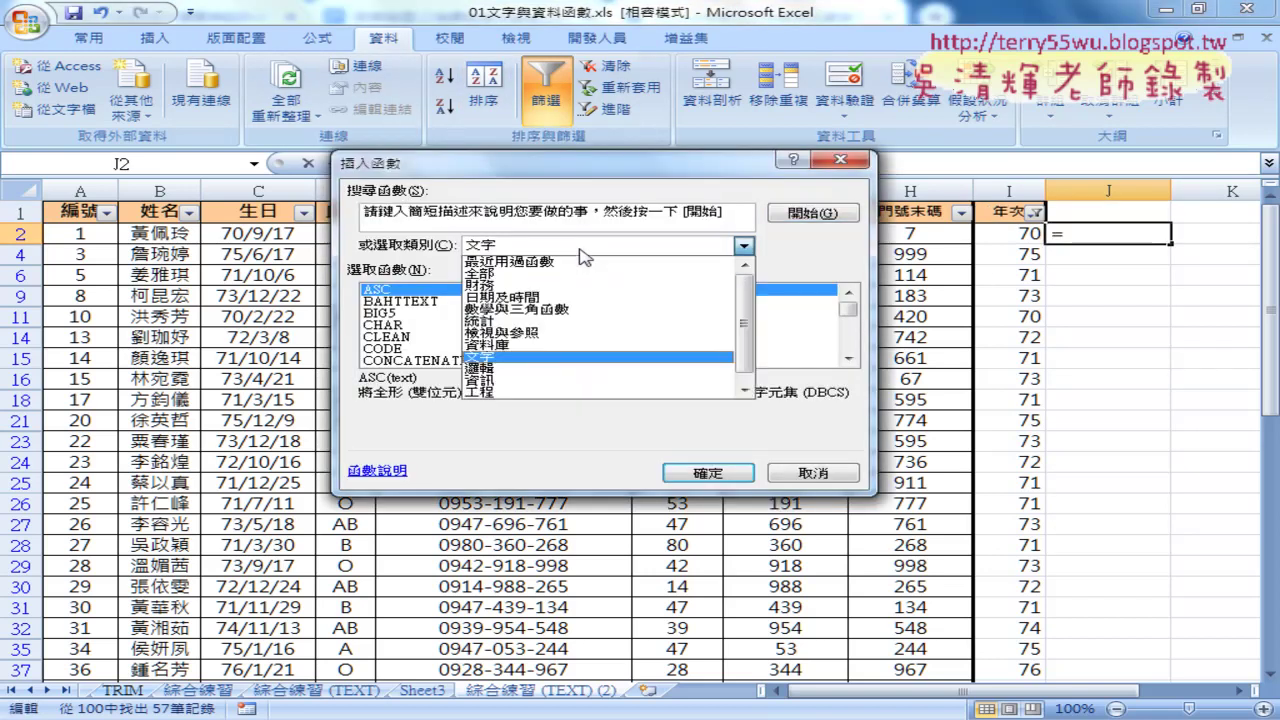
click(540, 321)
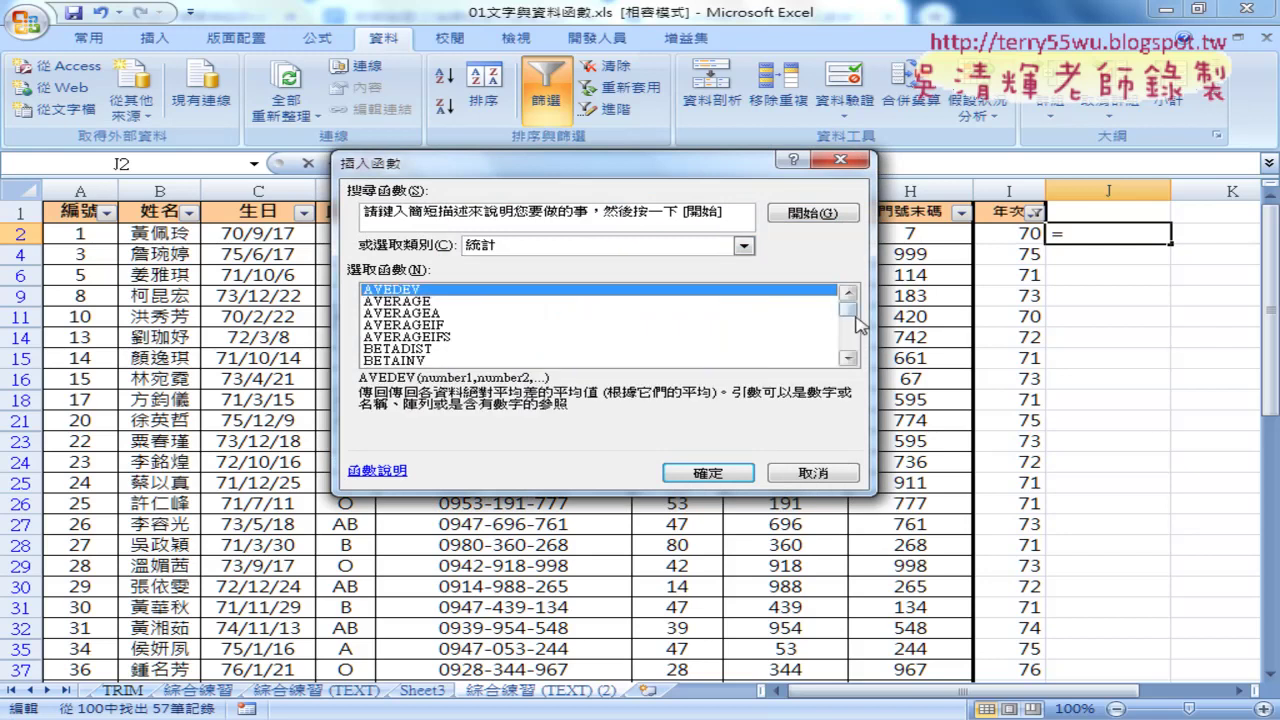
drag(856, 318, 856, 324)
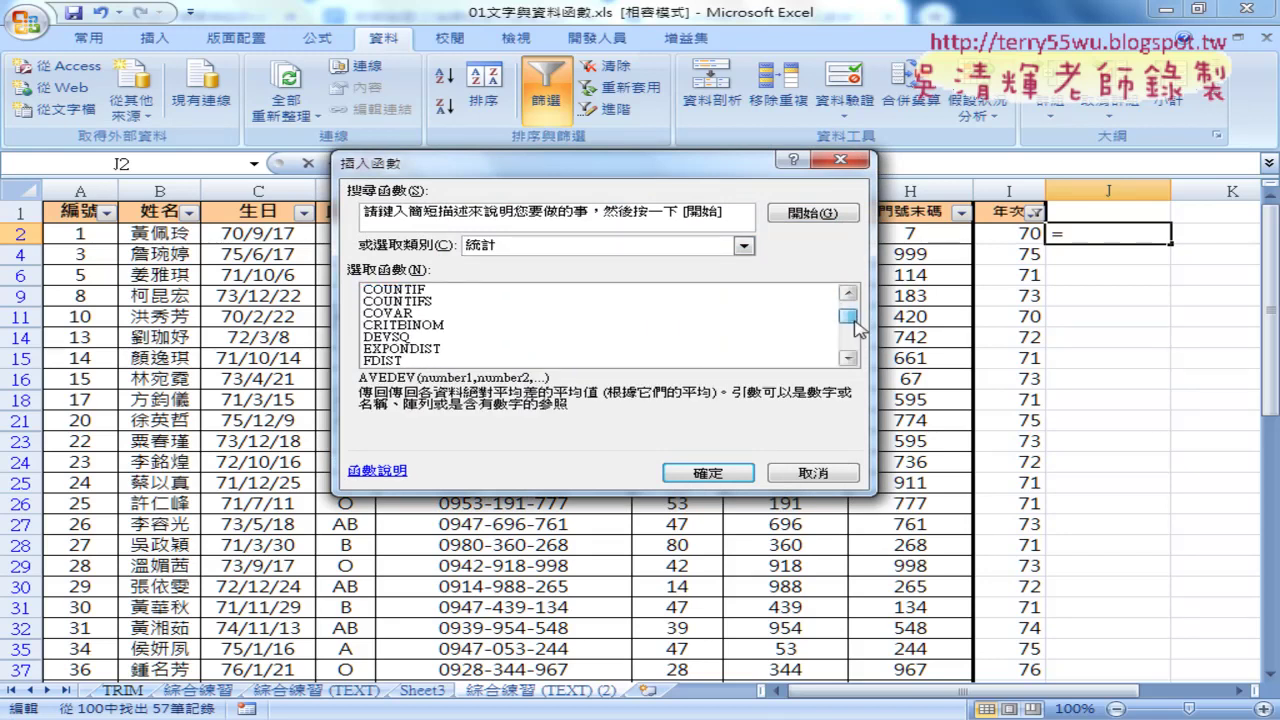
click(578, 290)
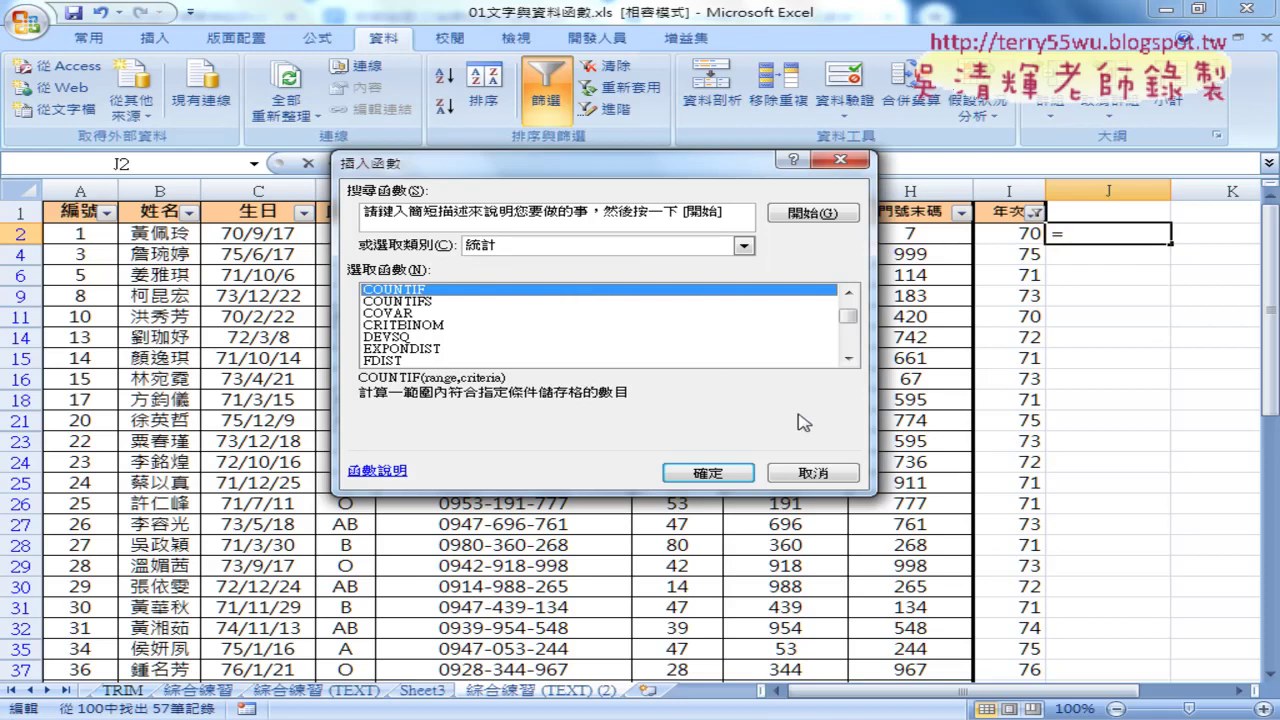
click(840, 474)
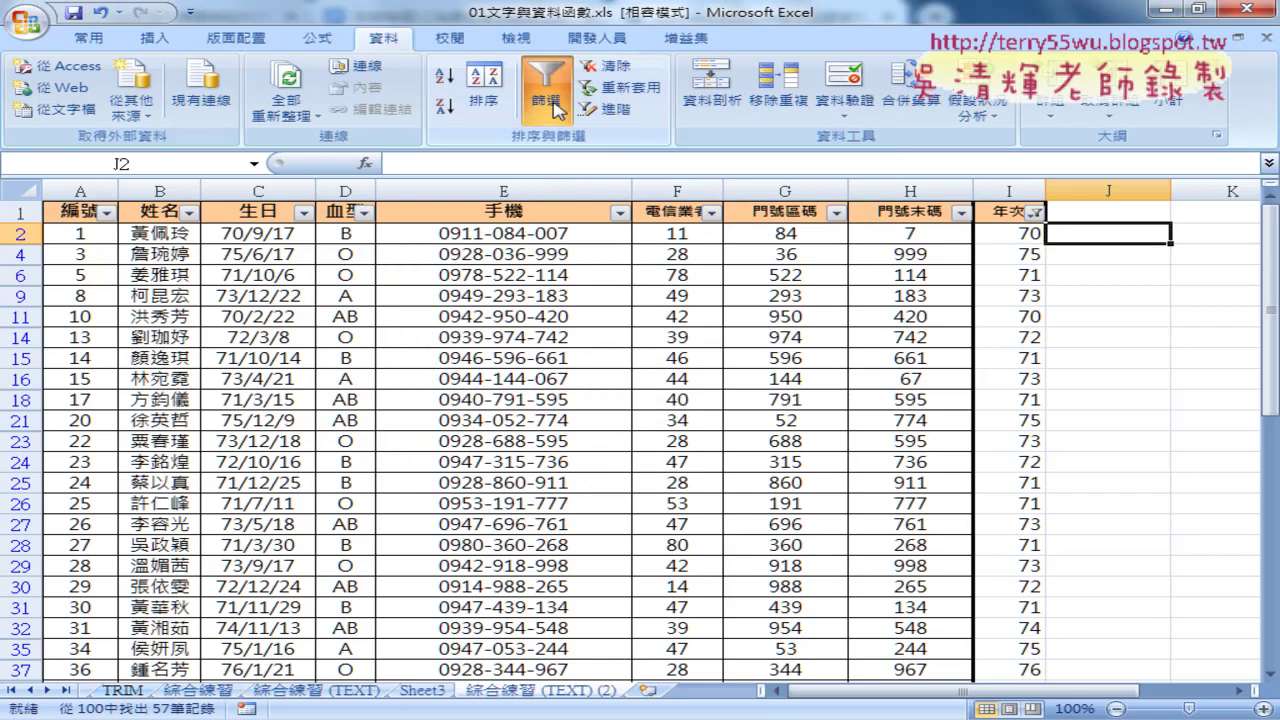
Step: Turn off the 年次 AutoFilter from header I1 so all 100 rows display
click(997, 219)
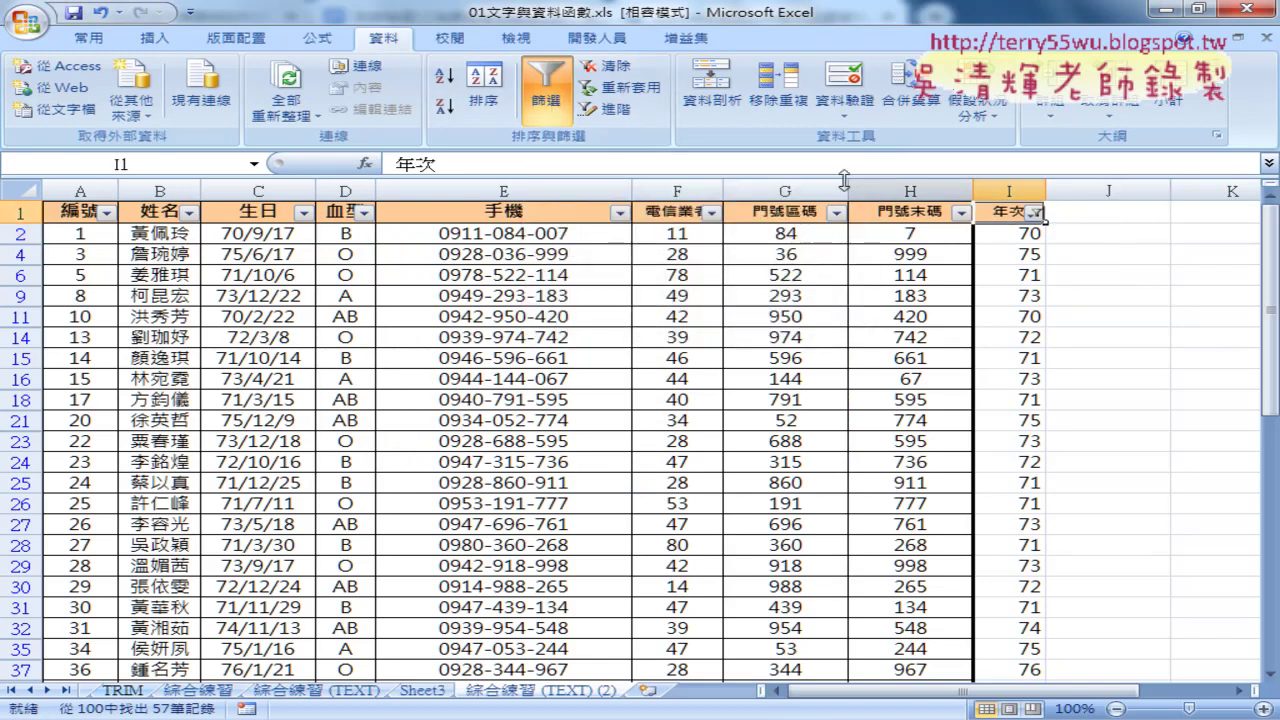
click(546, 92)
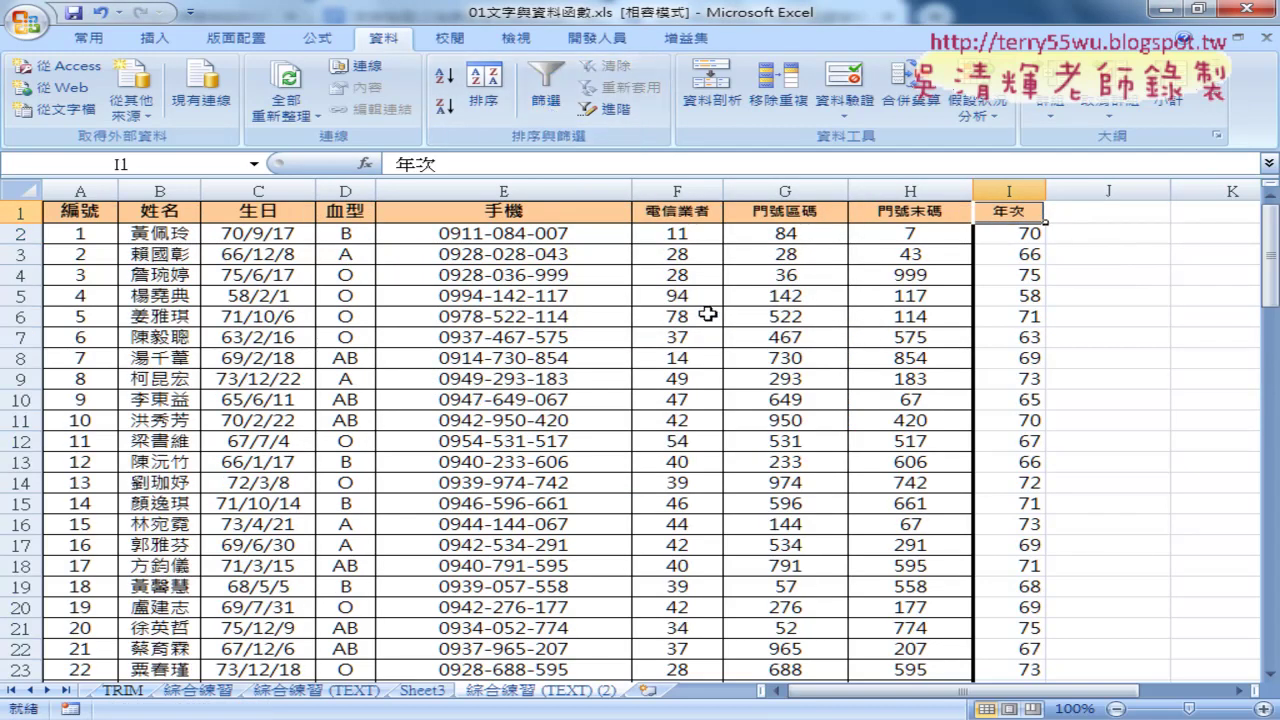
click(155, 45)
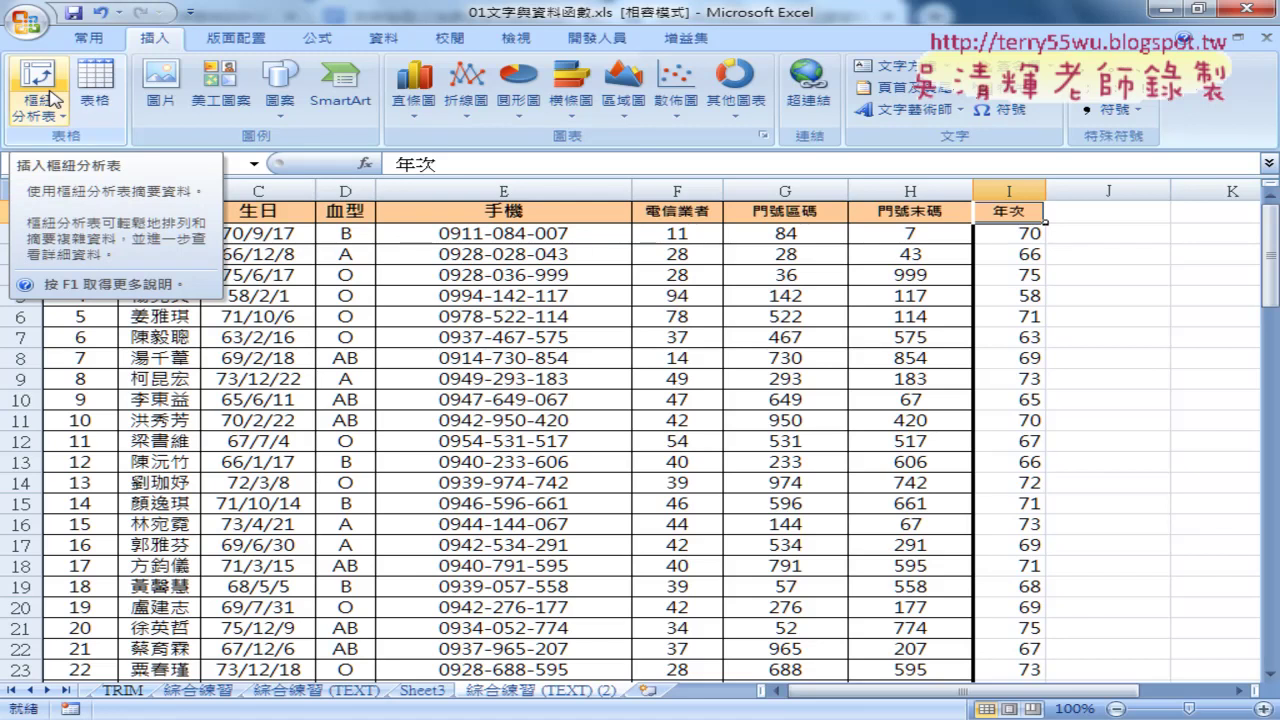
click(437, 693)
click(412, 598)
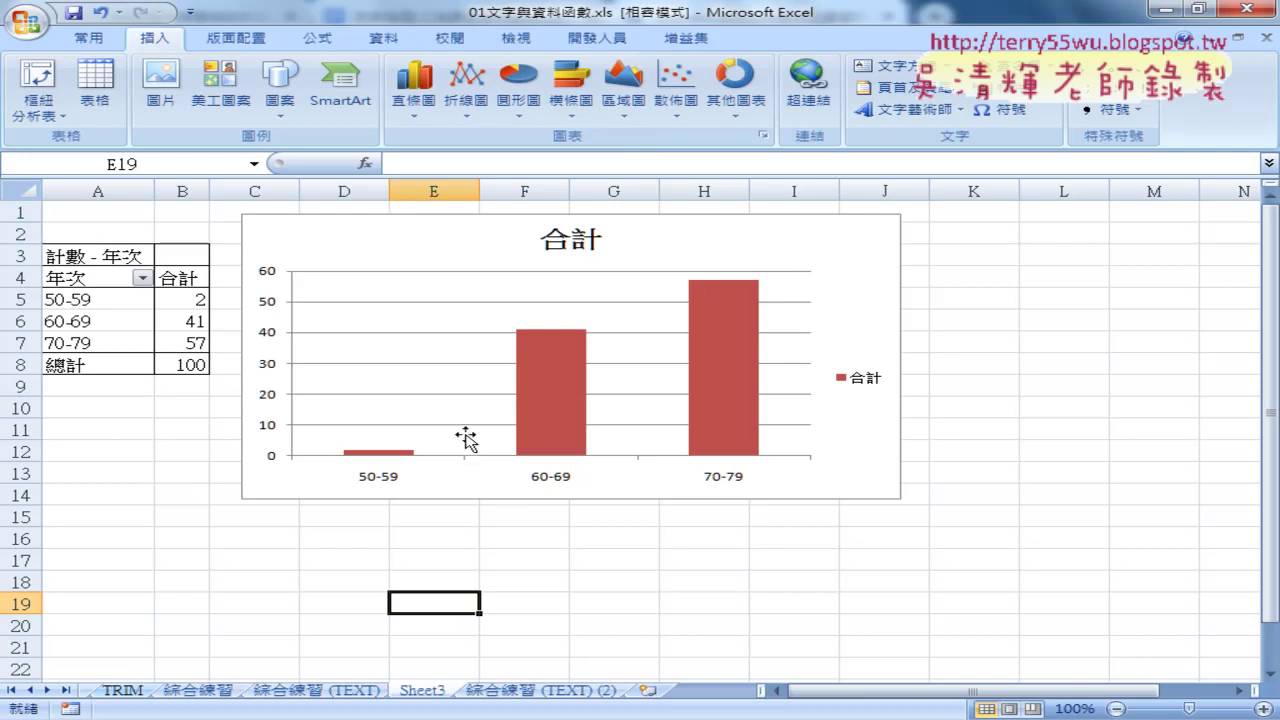
click(45, 112)
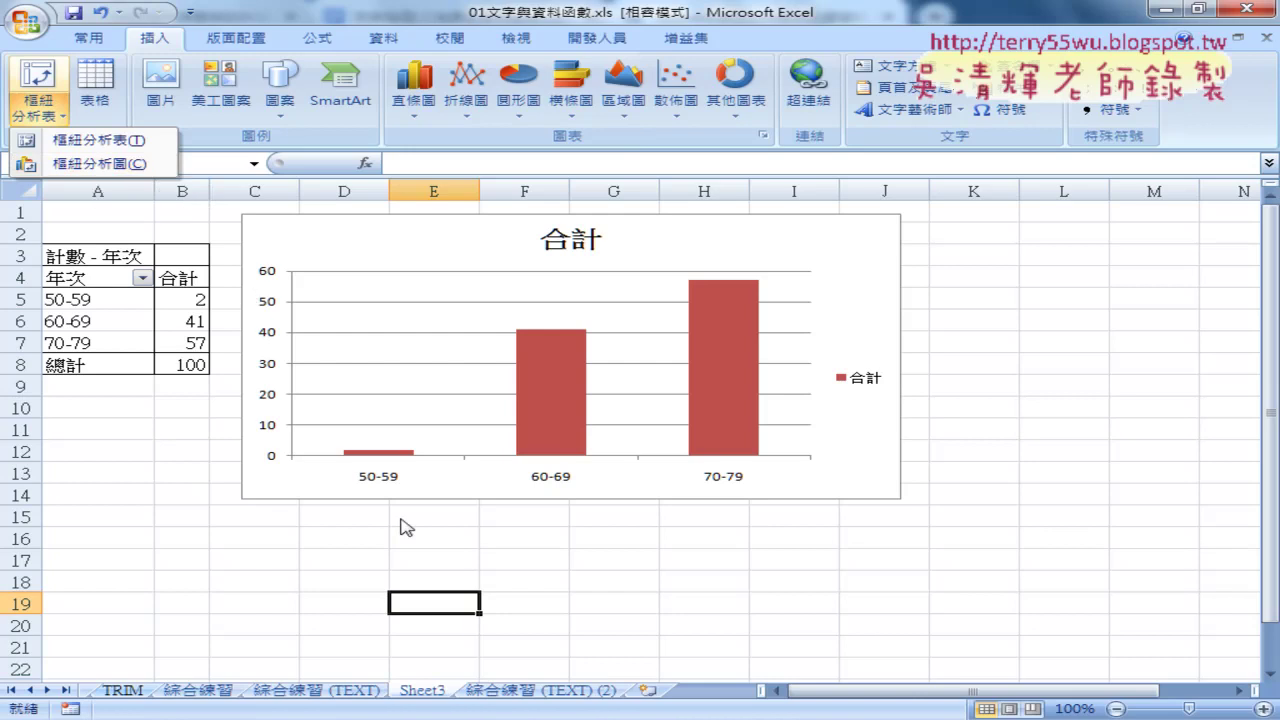
click(549, 690)
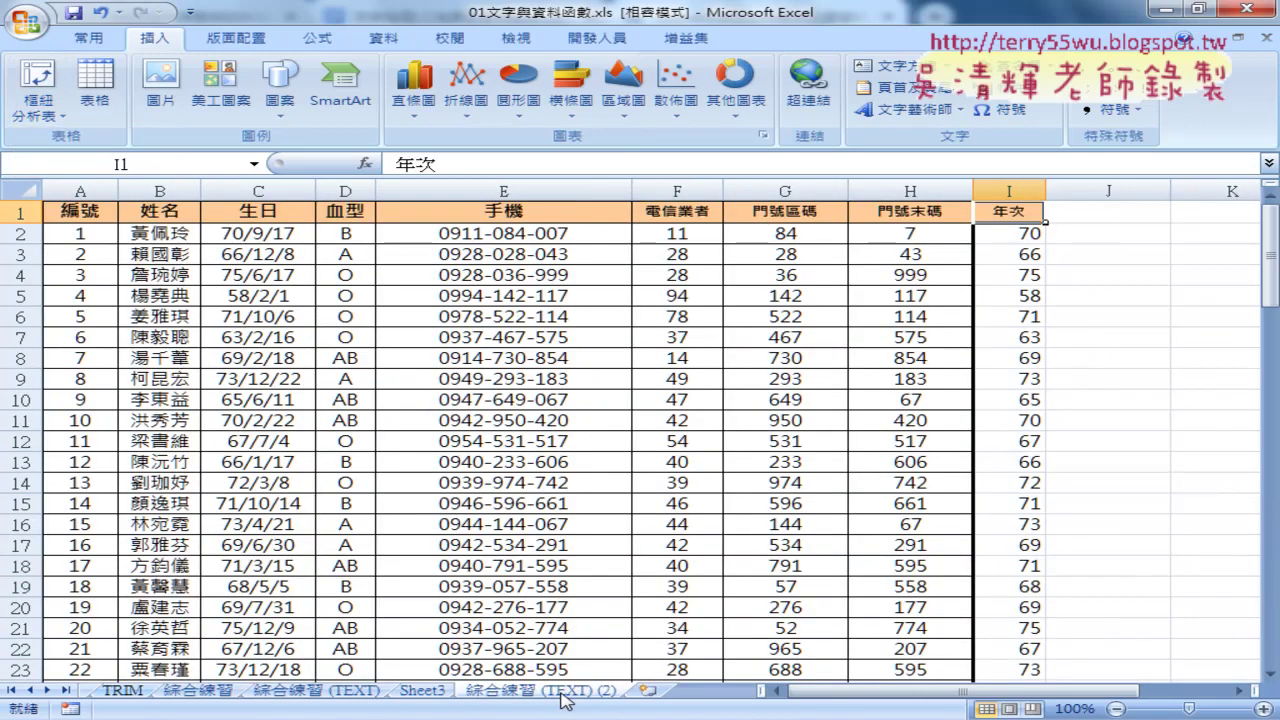
Step: Recheck I2's formula, then show Sheet3's decade pivot counts 2, 41, 57 and its chart
click(1027, 231)
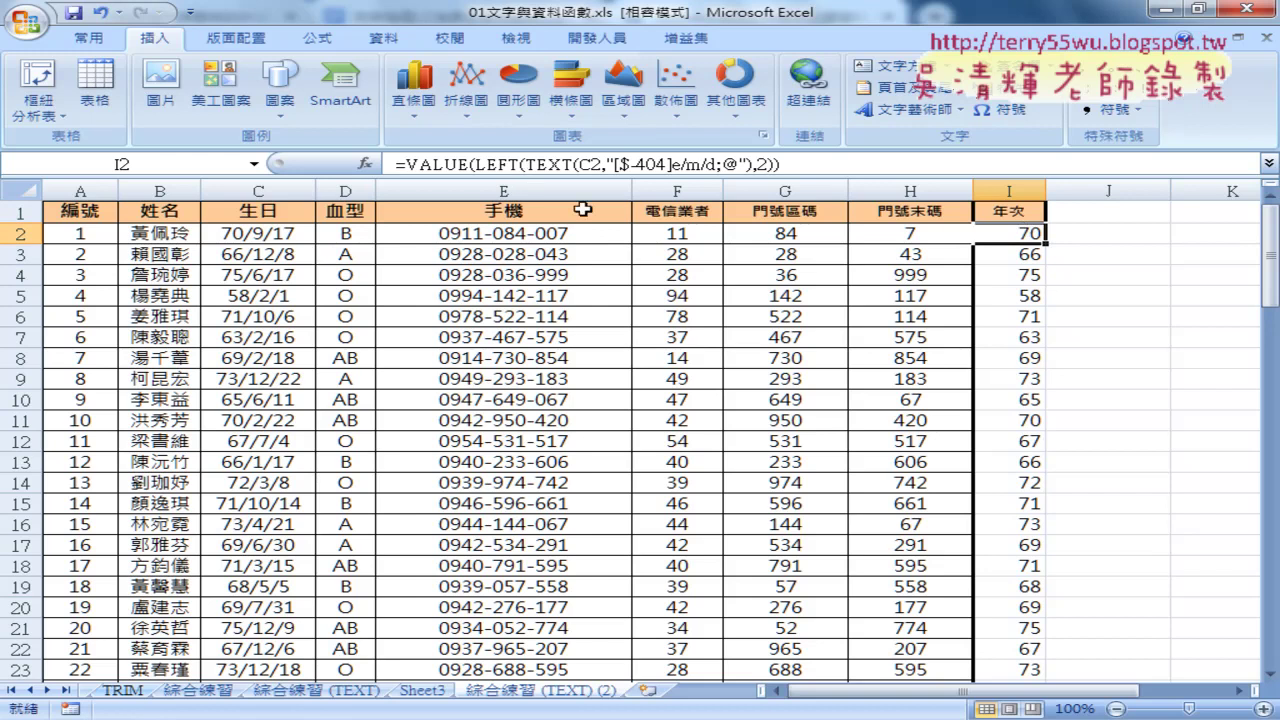
click(732, 318)
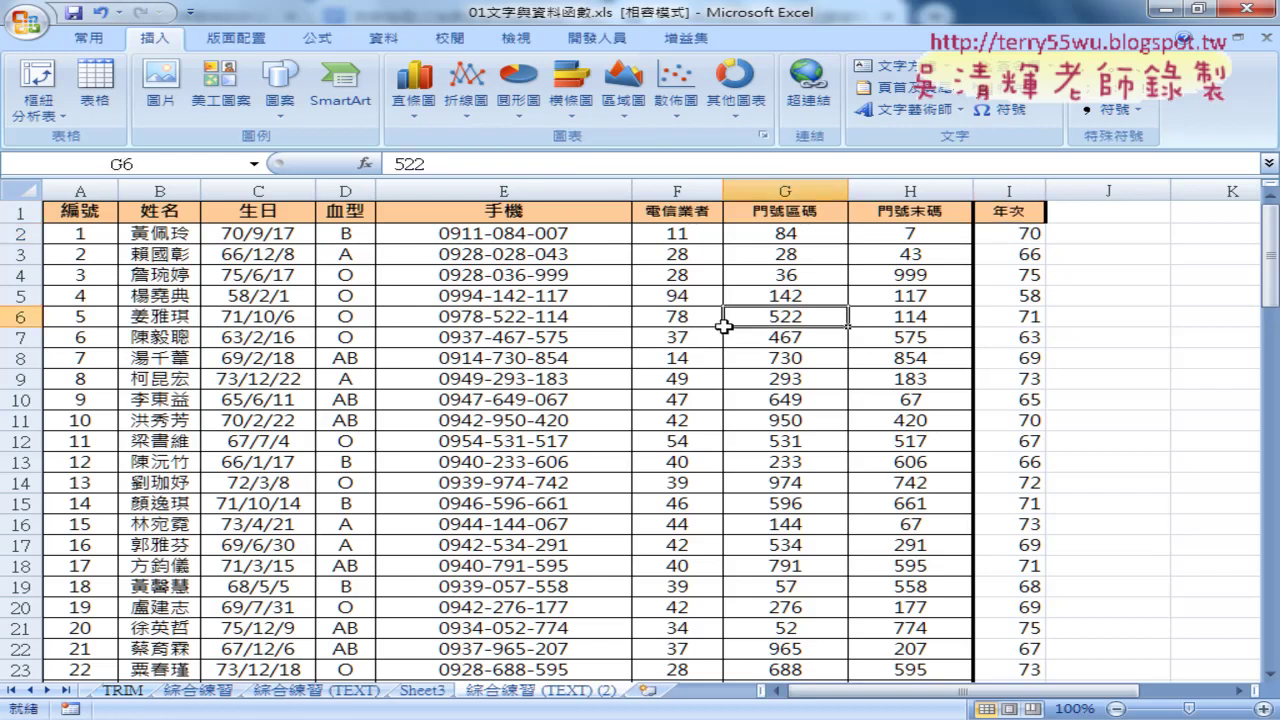
click(62, 120)
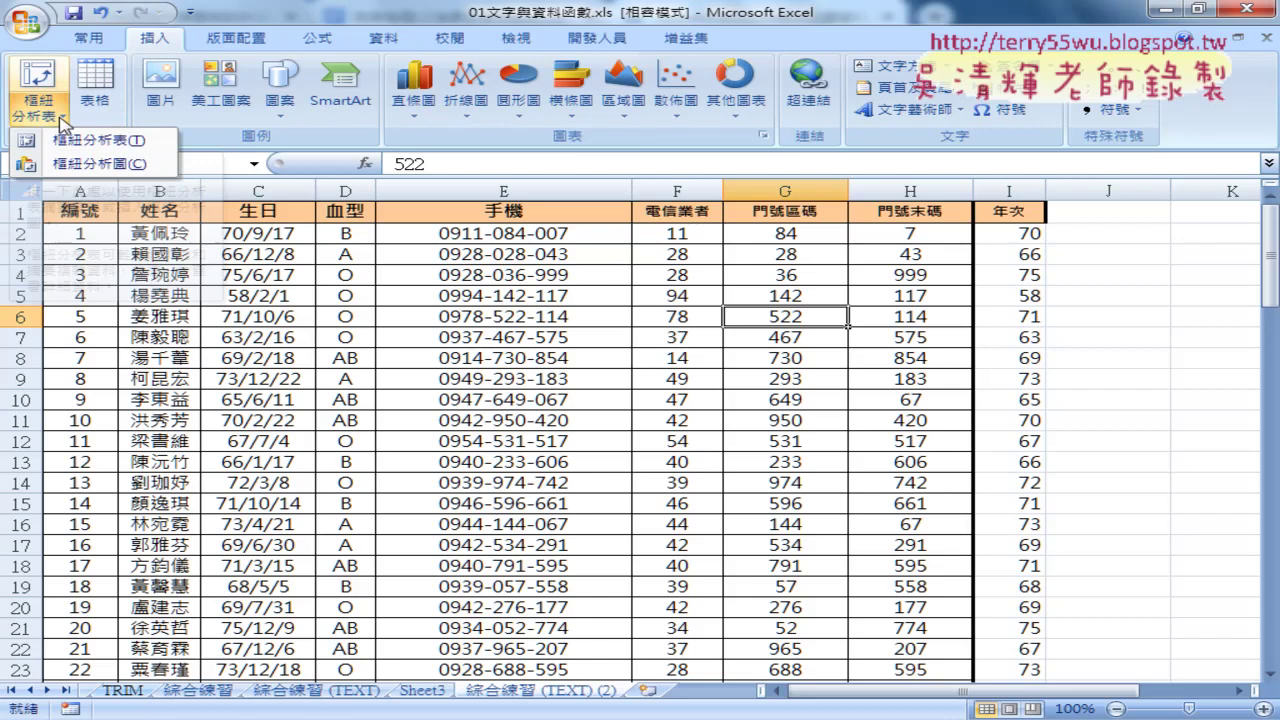
click(427, 700)
click(423, 691)
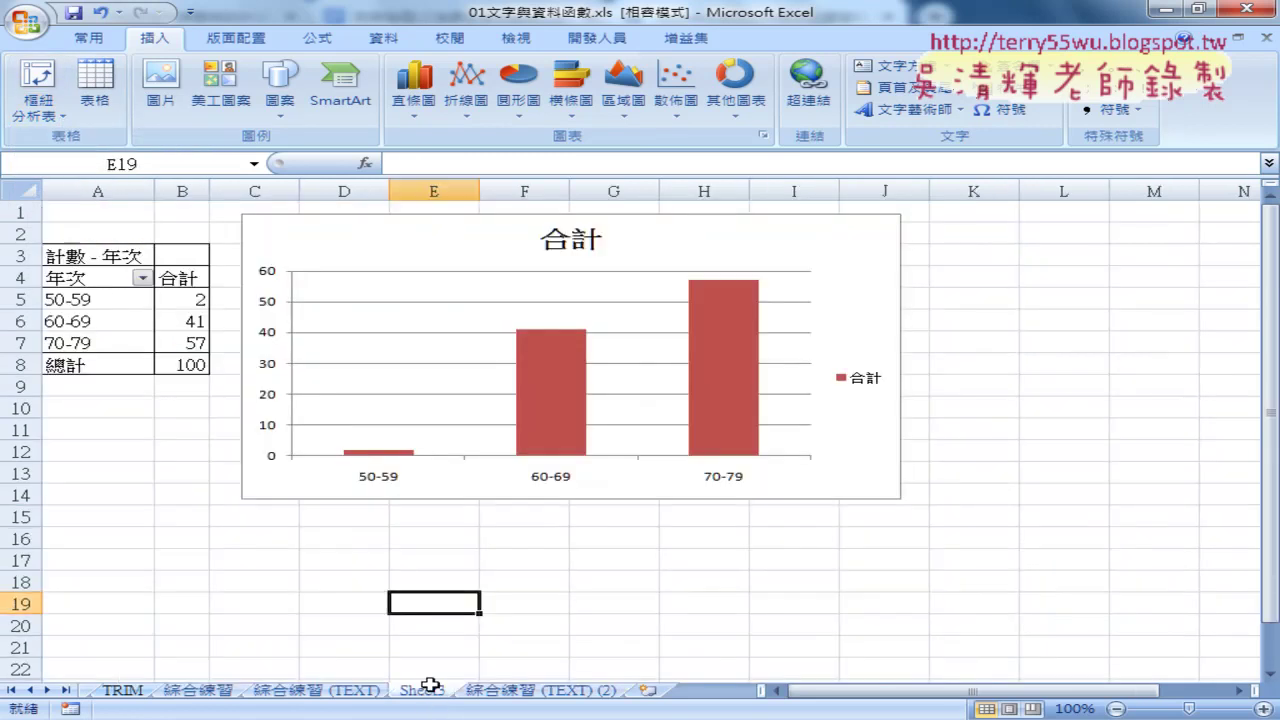
click(628, 588)
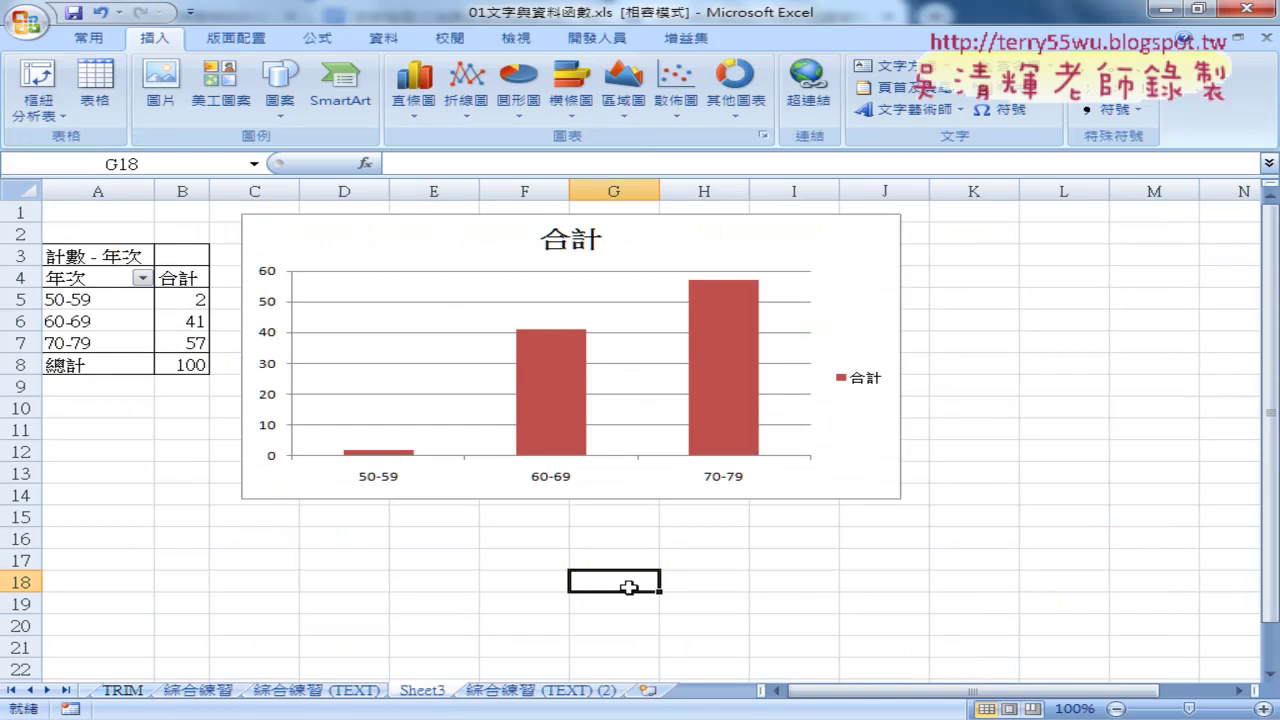